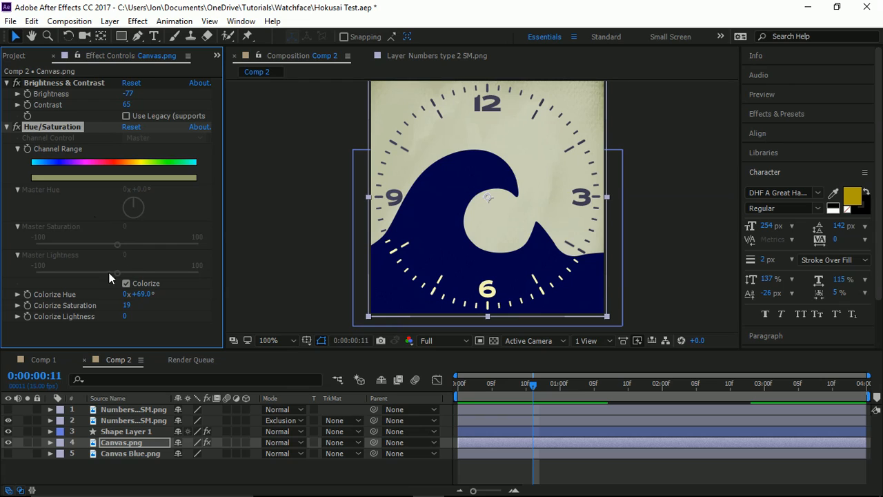
Tint the Canvas.png layer green with Brightness -65, Colorize Hue 117°, Colorize Saturation 49 and Colorize Lightness 3
mouse_move(136, 293)
left_mouse_down()
mouse_move(87, 293)
mouse_move(143, 294)
left_mouse_up()
left_click_drag(236, 296, 131, 316)
mouse_move(128, 105)
left_mouse_down()
mouse_move(235, 118)
mouse_move(140, 94)
mouse_move(155, 94)
mouse_move(134, 95)
mouse_move(146, 94)
mouse_move(139, 103)
left_mouse_up()
key("ctrl+z")
left_click(141, 313)
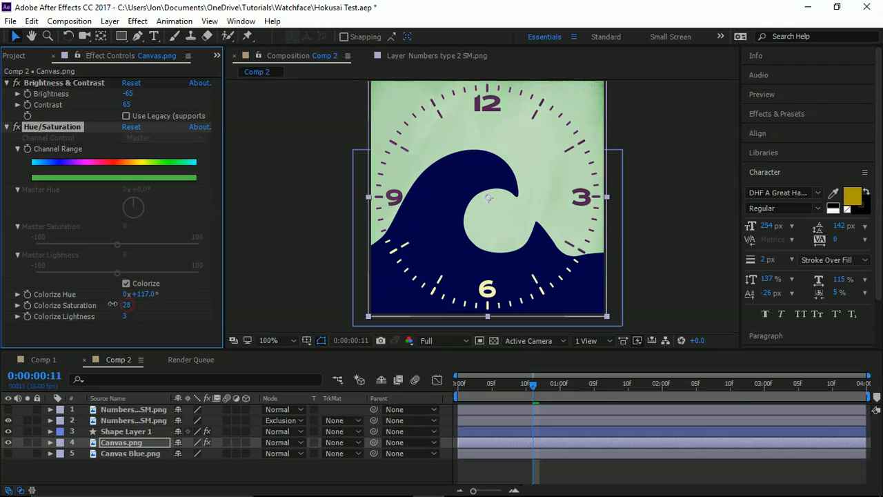
Duplicate the Canvas.png layer, ending the lower copy at 1 second and starting the upper copy at that same point
left_click(136, 443)
key("ctrl+d")
left_click_drag(866, 454, 545, 438)
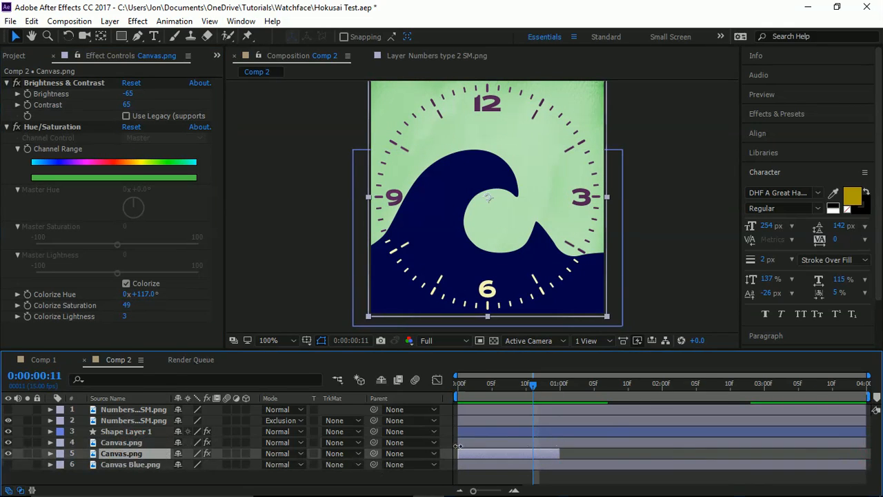
left_click_drag(457, 447, 557, 465)
Recolor the canvas copy starting at 1 second yellow with Colorize Hue 1x+49°, Saturation 64, Lightness -13 and Brightness -63
left_click_drag(568, 387, 532, 398)
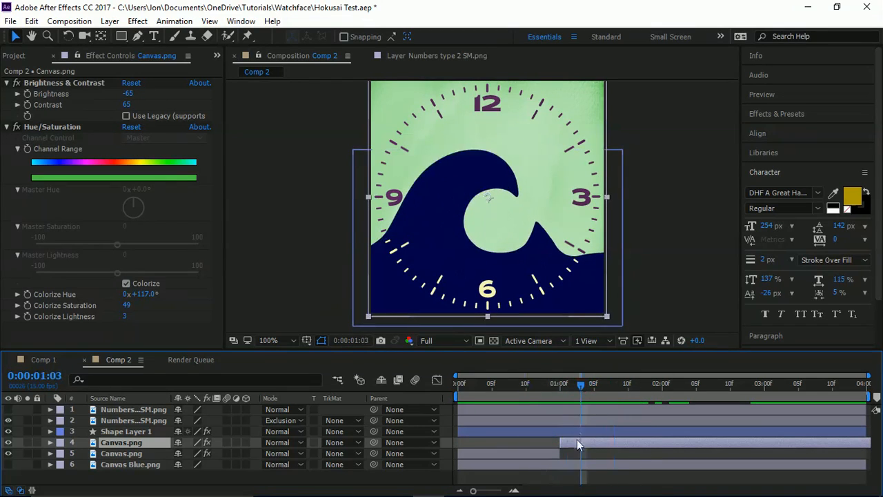
left_click_drag(149, 294, 205, 306)
left_click_drag(129, 306, 293, 311)
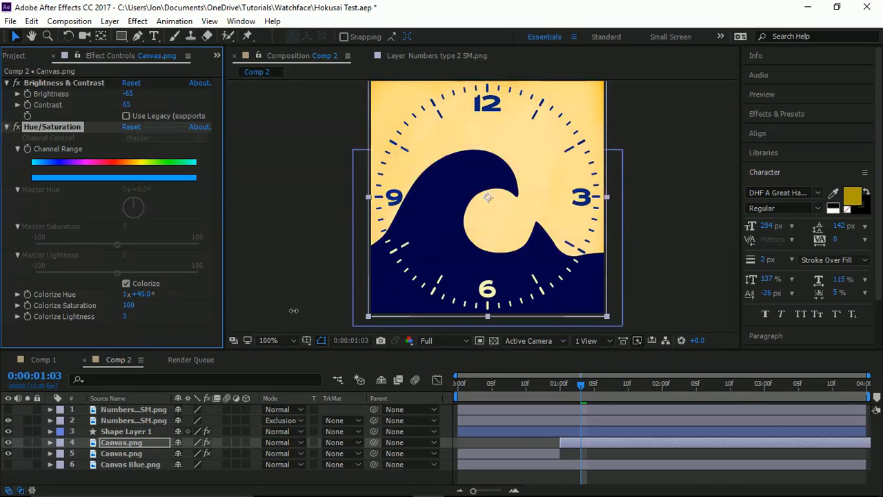
mouse_move(128, 305)
left_mouse_down()
mouse_move(183, 310)
mouse_move(142, 316)
left_mouse_up()
mouse_move(131, 94)
left_mouse_down()
mouse_move(156, 91)
mouse_move(125, 95)
mouse_move(137, 94)
left_mouse_up()
Duplicate the yellow canvas layer and shift the copy to start at 2 seconds
left_click(576, 444)
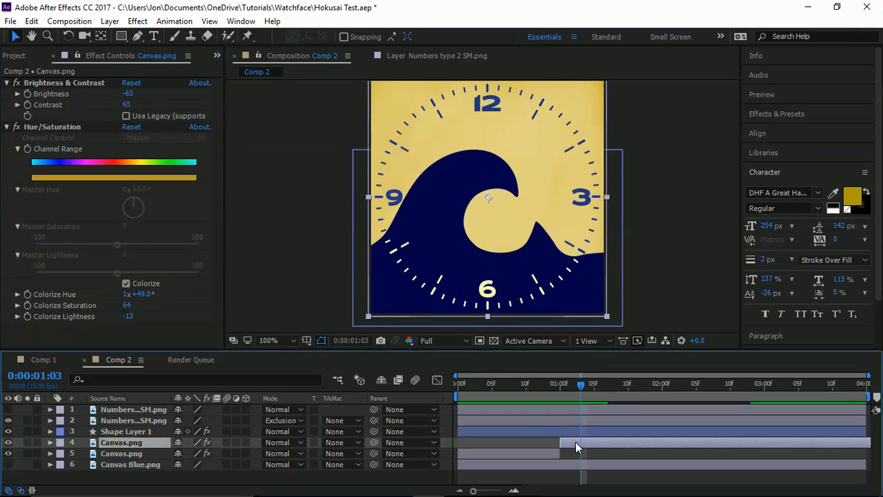
key("ctrl+d")
left_click_drag(571, 440, 673, 456)
Recolor the canvas copy starting at 2 seconds blue with Colorize Hue 1x+205°, Saturation 97 and Lightness -27
left_click_drag(683, 384, 662, 392)
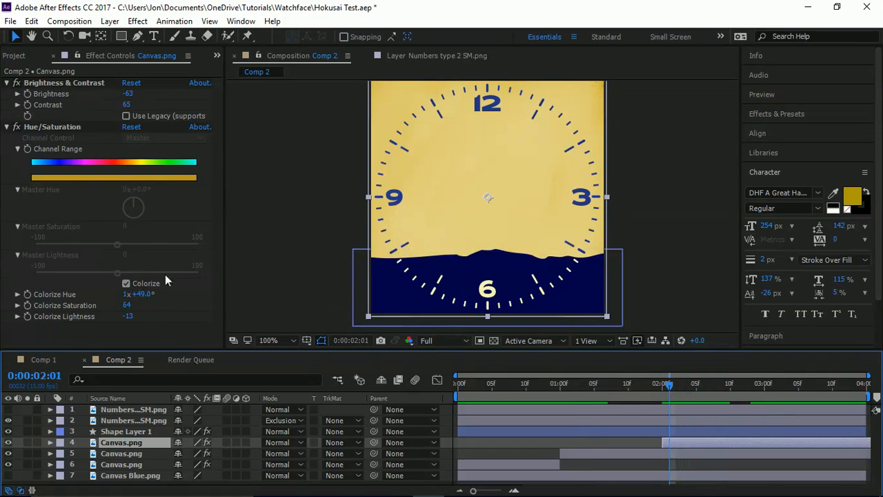
left_click_drag(143, 298, 234, 316)
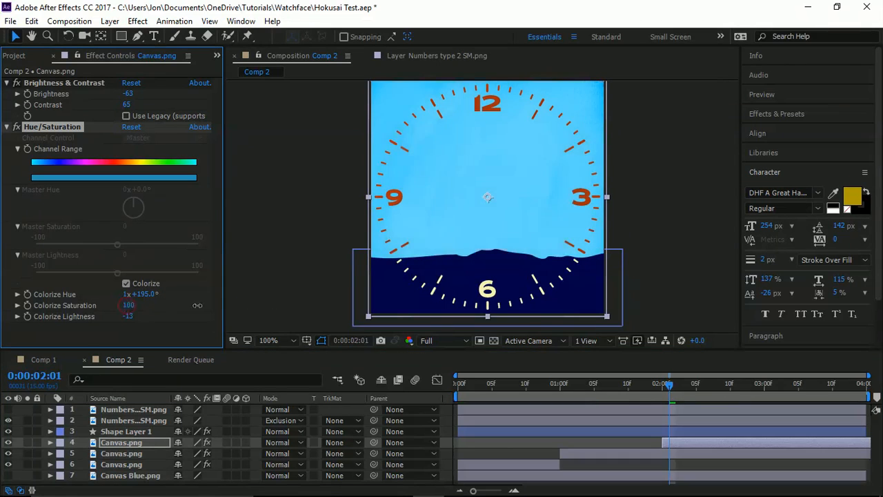
mouse_move(128, 319)
left_mouse_down()
mouse_move(93, 319)
mouse_move(131, 327)
left_mouse_up()
left_click_drag(146, 295, 152, 295)
Set the blue canvas layer's Brightness to -93, Contrast to 82, Colorize Saturation to 100 and Colorize Lightness to -24
mouse_move(129, 95)
left_mouse_down()
mouse_move(159, 95)
mouse_move(115, 102)
left_mouse_up()
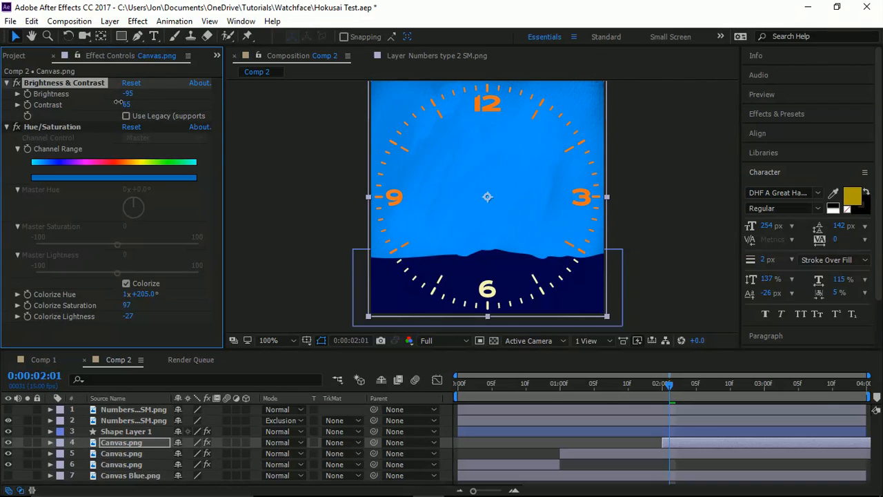
left_click_drag(186, 108, 138, 119)
left_click_drag(39, 126, 151, 126)
left_click_drag(130, 305, 162, 301)
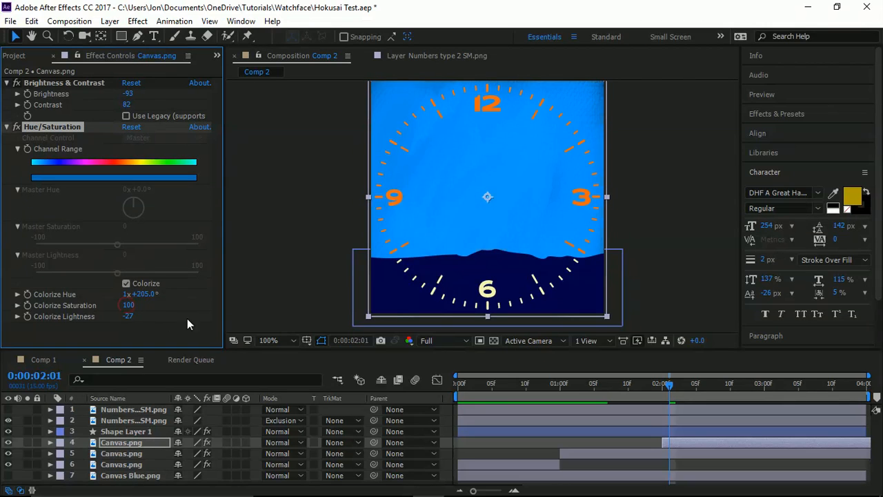
left_click_drag(127, 316, 131, 316)
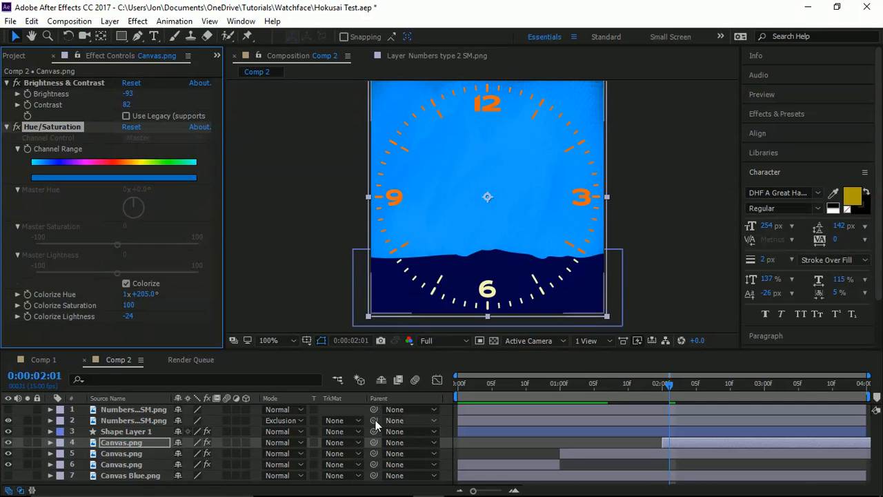
Duplicate the blue canvas layer and shift the copy to start just after 3 seconds
left_click(691, 445)
left_click_drag(690, 442, 798, 447)
key("space")
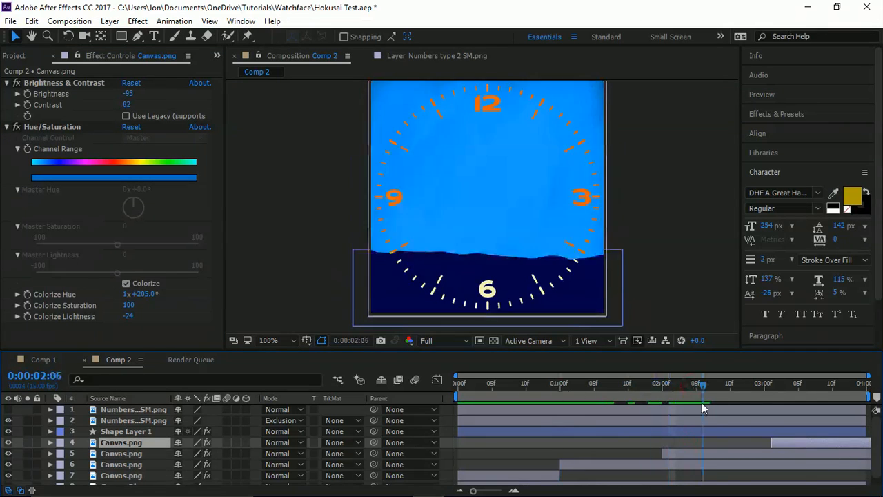
left_click_drag(780, 383, 807, 386)
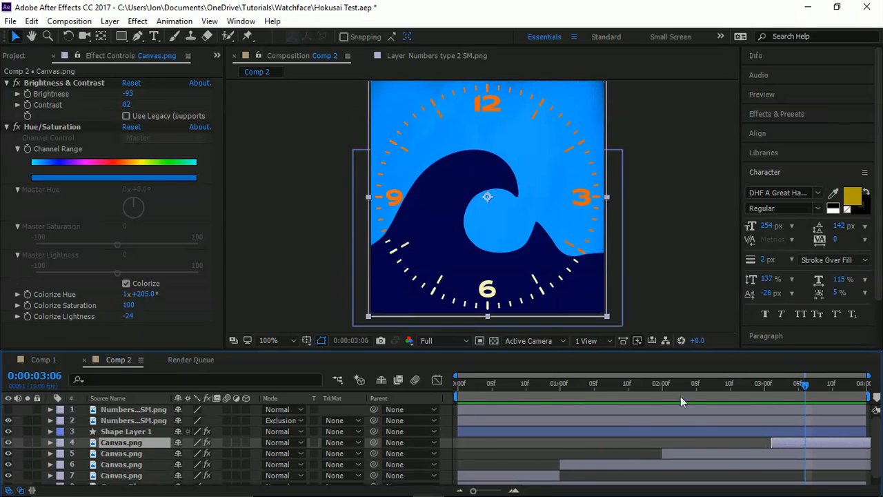
Set the first green canvas layer's Colorize Saturation to 76 and Colorize Hue to 146°
key("space")
left_click(489, 476)
left_click_drag(128, 306, 163, 294)
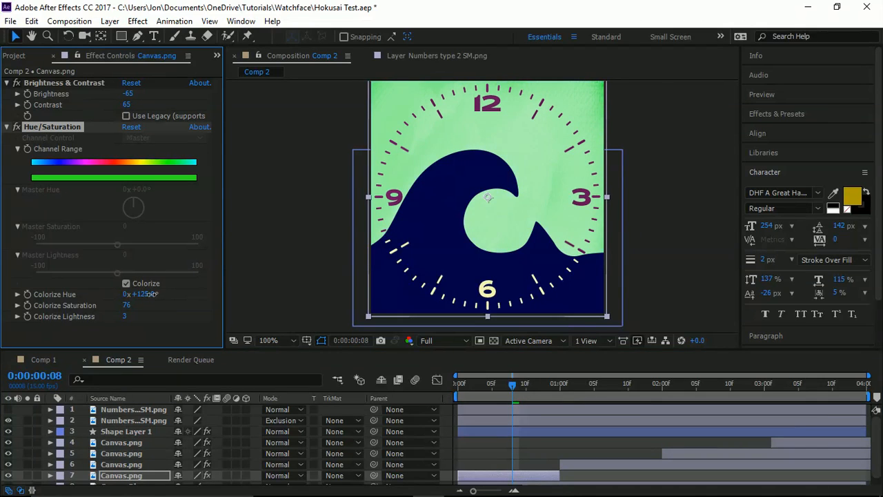
Shift the start of the third canvas layer slightly past 2 seconds on the timeline
left_click_drag(513, 383, 817, 461)
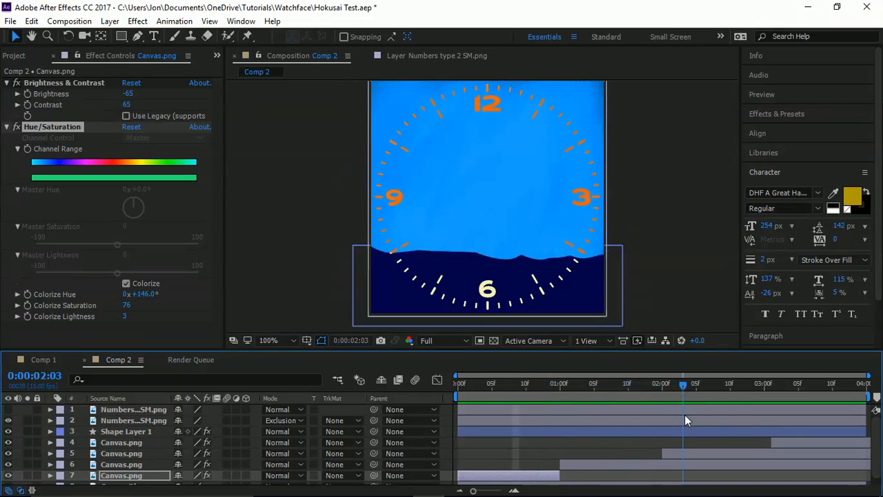
mouse_move(129, 453)
left_mouse_down()
mouse_move(138, 474)
mouse_move(133, 448)
left_mouse_up()
left_click_drag(797, 454, 693, 453)
left_click_drag(675, 384, 693, 454)
Recolor the third canvas layer orange with Colorize Hue 2x+34°, Colorize Saturation 79 and Brightness -116
left_click_drag(141, 294, 275, 302)
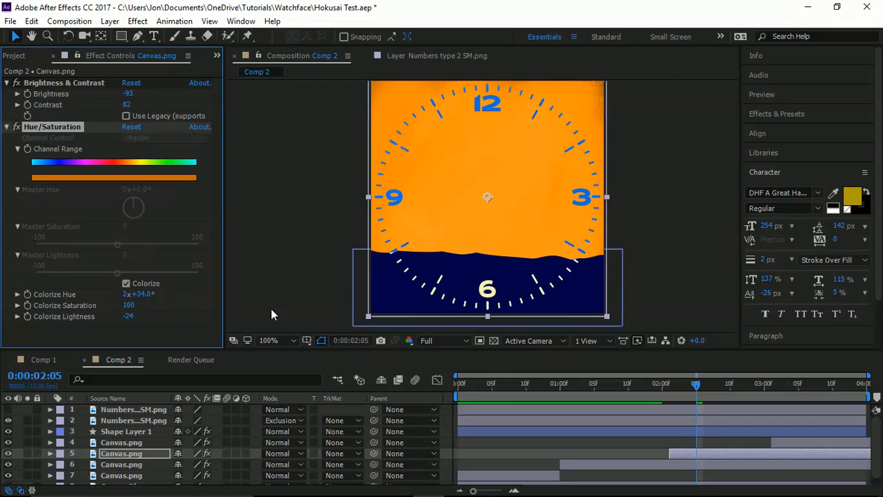
left_click_drag(147, 297, 101, 307)
key("ctrl+z")
left_click_drag(129, 95, 276, 128)
left_click_drag(126, 305, 170, 303)
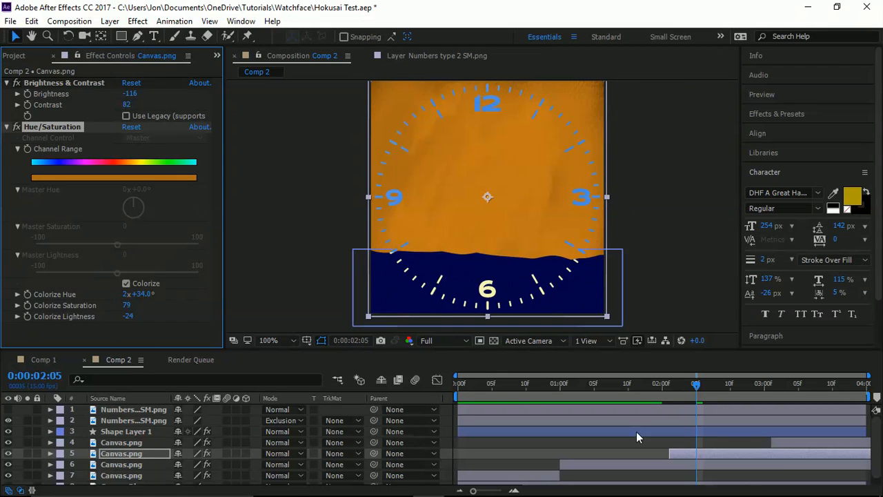
Play back the composition and raise the orange canvas layer's Colorize Lightness for a paler orange
key("space")
left_click_drag(459, 383, 710, 390)
left_click_drag(686, 428, 751, 452)
left_click(734, 451)
left_click_drag(129, 319, 171, 326)
left_click_drag(581, 385, 703, 388)
left_click_drag(127, 316, 124, 316)
Shift the Colorize Hue of the canvas layer starting at 1 second towards a purer yellow
left_click_drag(704, 384, 594, 384)
left_click(697, 452)
left_click(653, 466)
left_click(685, 451)
left_click(643, 466)
left_click_drag(144, 294, 153, 295)
Recolor the last canvas layer dark purple with Contrast 100, Colorize Hue 1x+282°, Saturation 61 and Lightness -59
left_click_drag(616, 385, 786, 452)
left_click(785, 452)
left_click(783, 442)
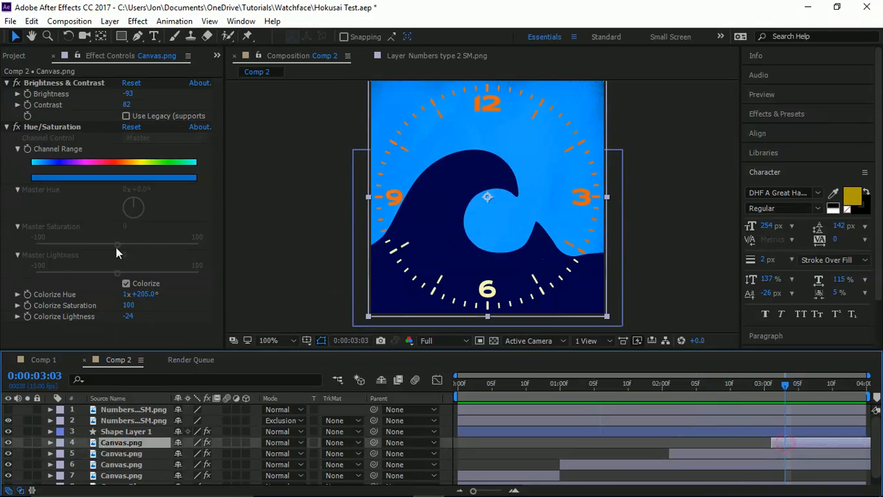
left_click_drag(127, 317, 106, 322)
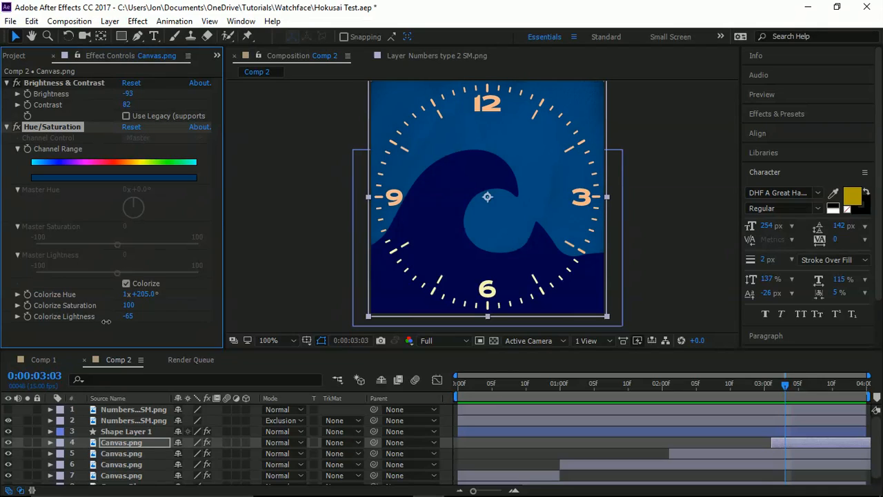
left_click_drag(127, 95, 168, 141)
key("ctrl+z")
left_click_drag(129, 316, 194, 296)
mouse_move(130, 307)
left_mouse_down()
mouse_move(50, 300)
mouse_move(132, 317)
left_mouse_up()
Scrub and play back the composition to check the four background colors over time
left_click_drag(658, 389, 821, 424)
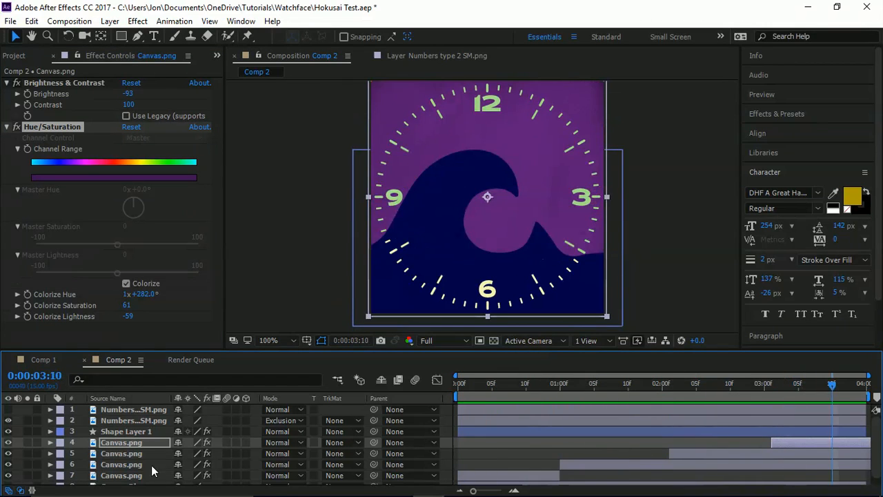
scroll(158, 452, "down", 1)
left_click_drag(486, 387, 826, 421)
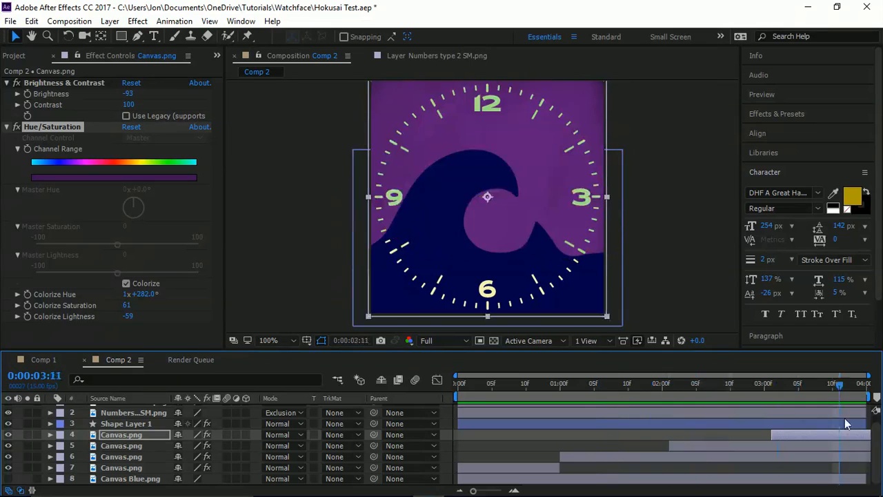
key("space")
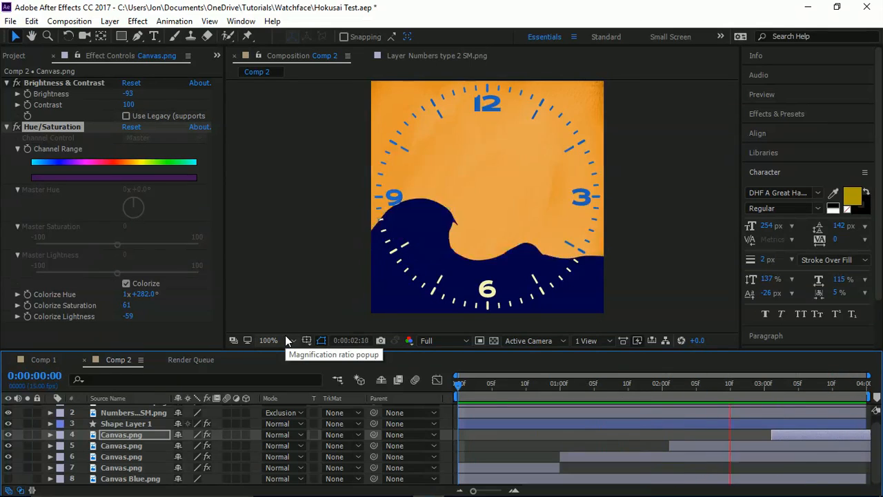
key("space")
Queue Comp 2's frame at 0:00:00:00 for saving as a still file and remove the finished render item
mouse_move(145, 294)
left_mouse_down()
mouse_move(166, 296)
mouse_move(130, 297)
left_mouse_up()
left_click(481, 467)
left_click(69, 22)
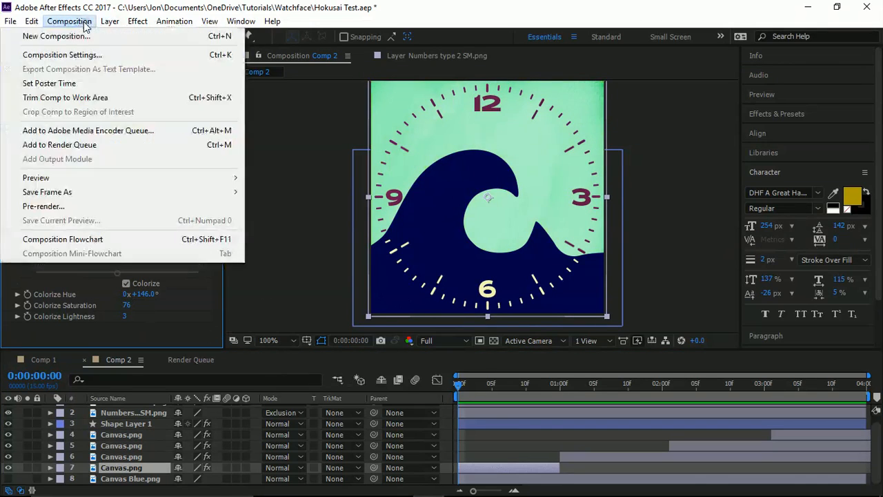
mouse_move(105, 193)
left_click(291, 197)
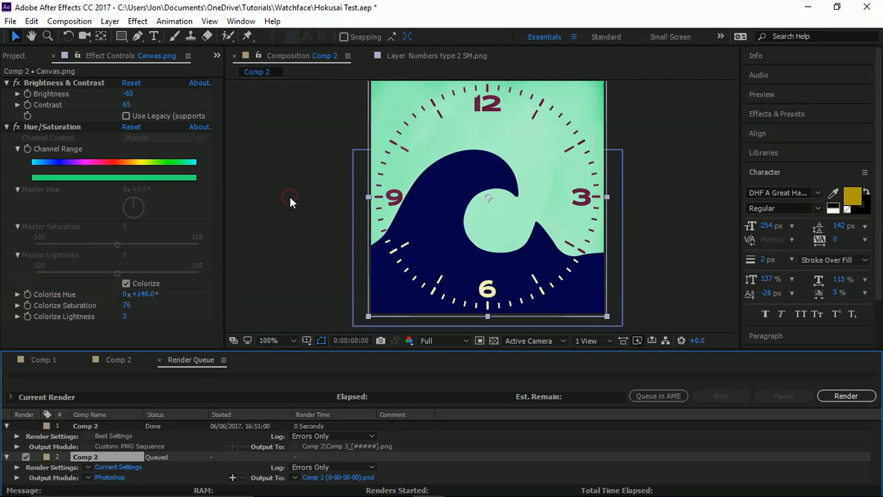
left_click(116, 425)
key("Delete")
Change the output format of the queued first frame to PNG Sequence
left_click(120, 443)
left_click(222, 74)
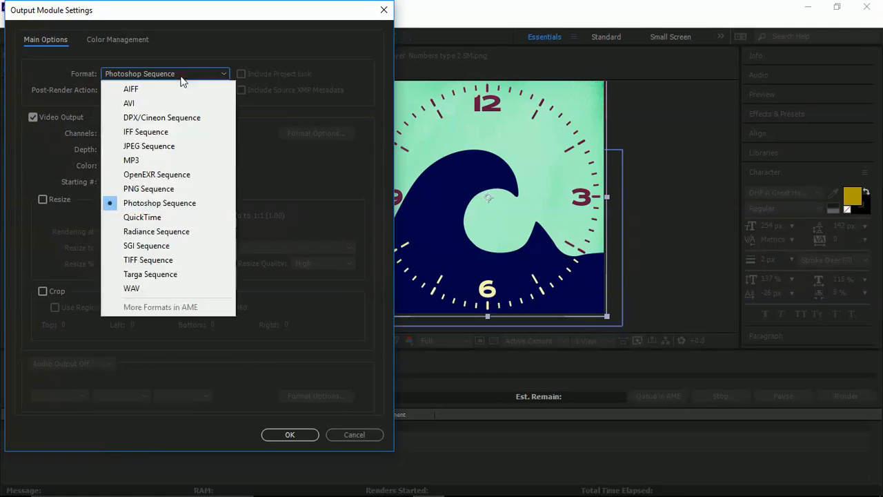
left_click(149, 190)
left_click(289, 434)
Set the output file to Morning.png in a subfolder of Tutorials and render the frame
left_click(311, 446)
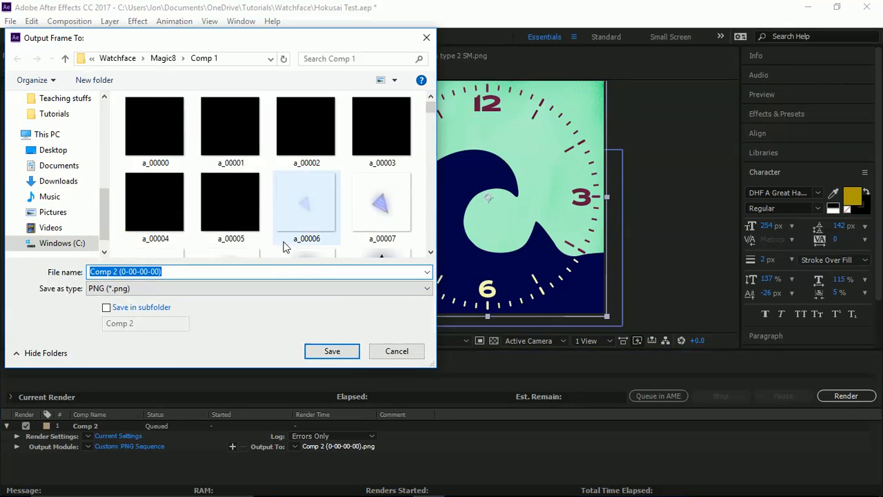
left_click(120, 62)
left_click(162, 62)
scroll(226, 198, "down", 3)
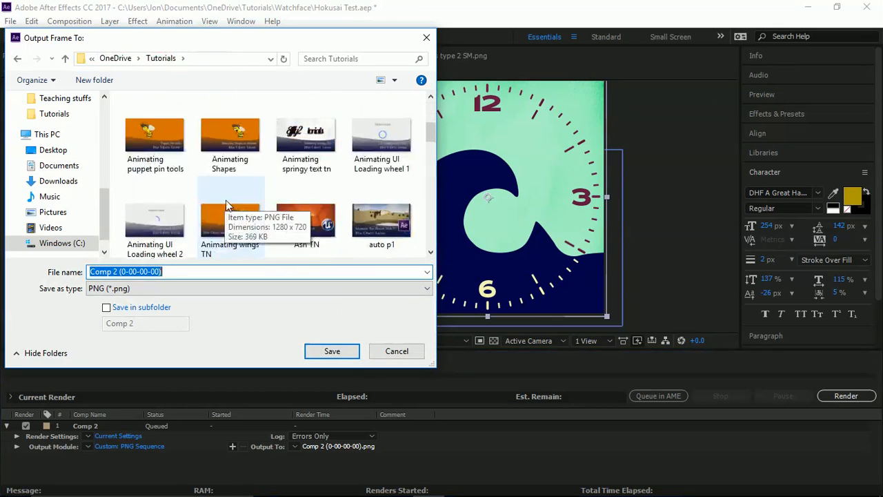
scroll(235, 196, "up", 2)
double_click(295, 157)
scroll(296, 207, "down", 2)
left_click(250, 274)
type("Mo")
key("Return")
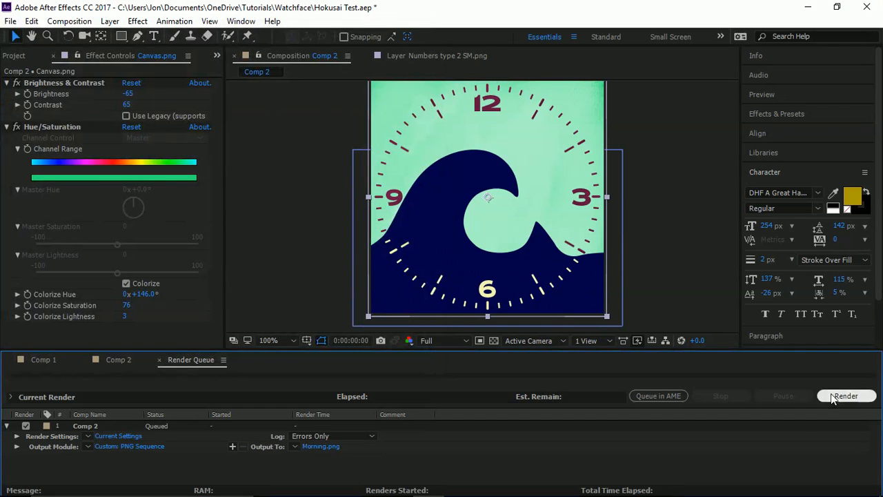
left_click(834, 397)
Return to the Comp 2 timeline and move the current time to 0:00:01:04
left_click(120, 360)
left_click(39, 359)
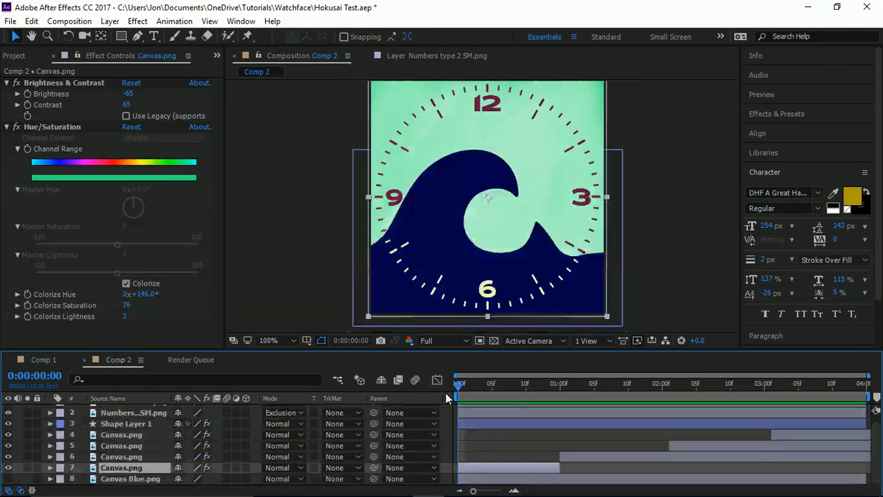
left_click_drag(445, 393, 589, 387)
left_click(69, 21)
left_click(63, 145)
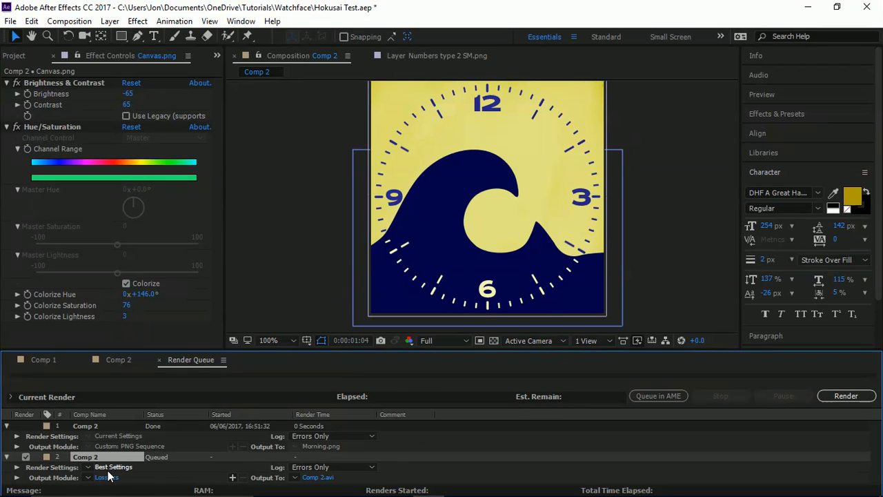
left_click(107, 476)
left_click(166, 73)
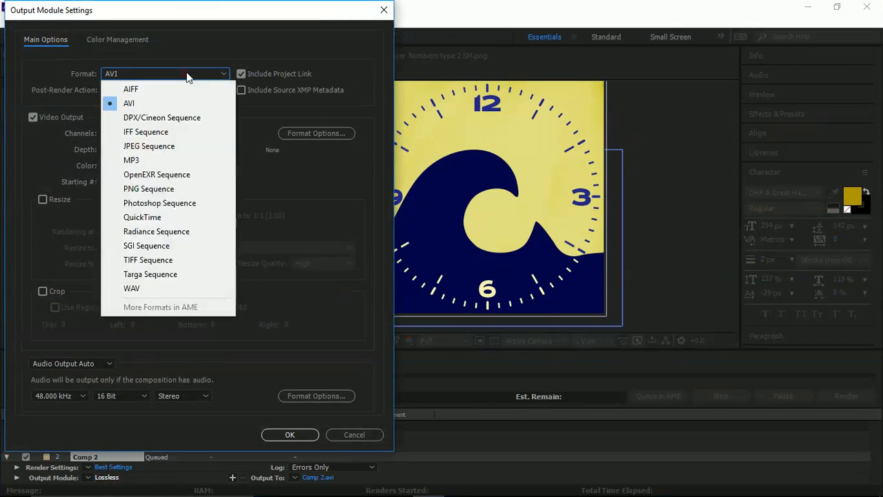
left_click(166, 190)
left_click(343, 439)
key("Delete")
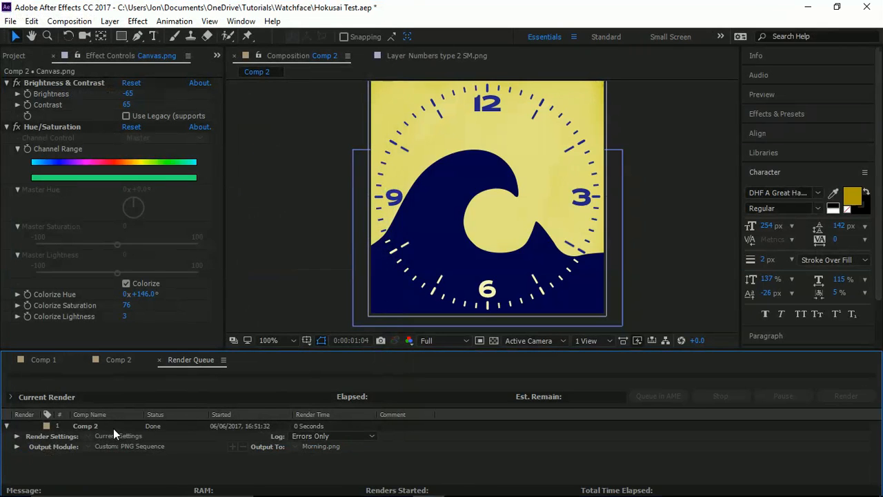
Queue Comp 2's yellow frame at 0:00:01:04 for saving as a single still file
left_click(60, 361)
left_click(115, 360)
left_click(81, 25)
mouse_move(206, 191)
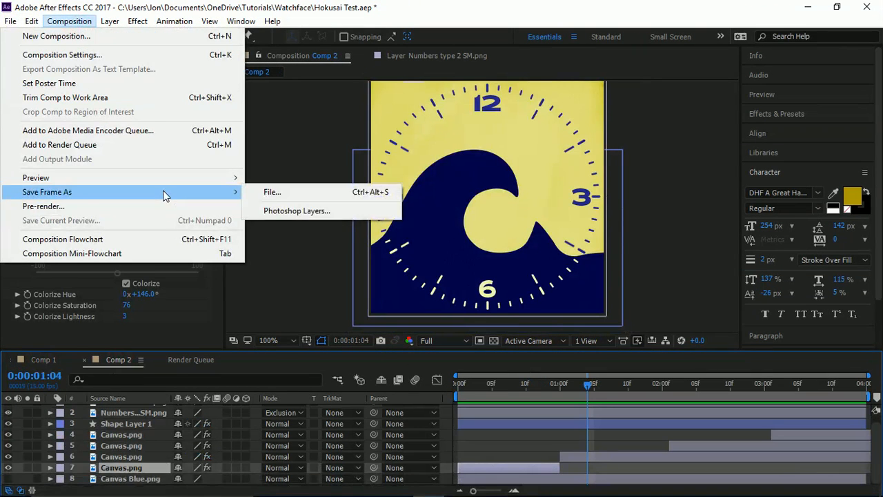
left_click(273, 193)
Change the output format of the queued yellow frame to PNG Sequence
left_click(111, 447)
left_click(166, 73)
left_click(165, 187)
left_click(284, 434)
Name the output file midday.png and render the yellow frame
left_click(317, 447)
left_click(269, 267)
left_click_drag(269, 268, 92, 271)
type("midday")
key("Return")
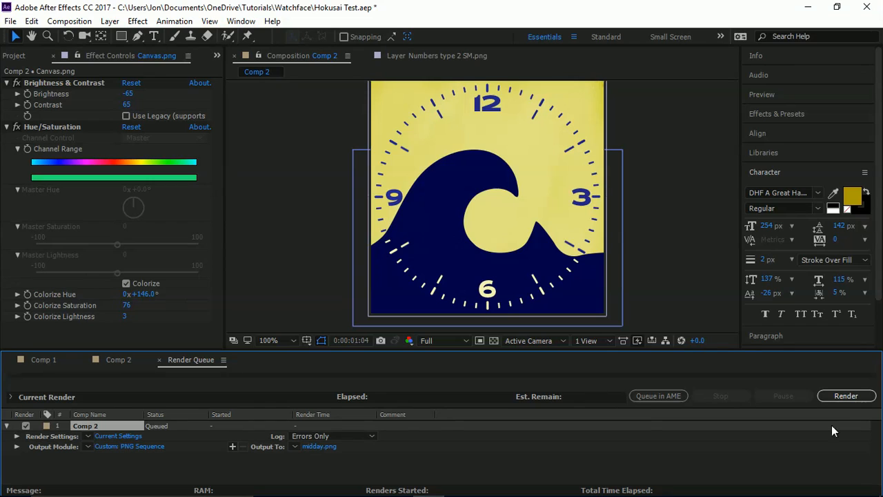
left_click(845, 396)
In Comp 2, move the current time to 0:00:02:05 and shift Shape Layer 1 earlier until the full wave shows over the orange background
left_click(114, 359)
left_click(691, 384)
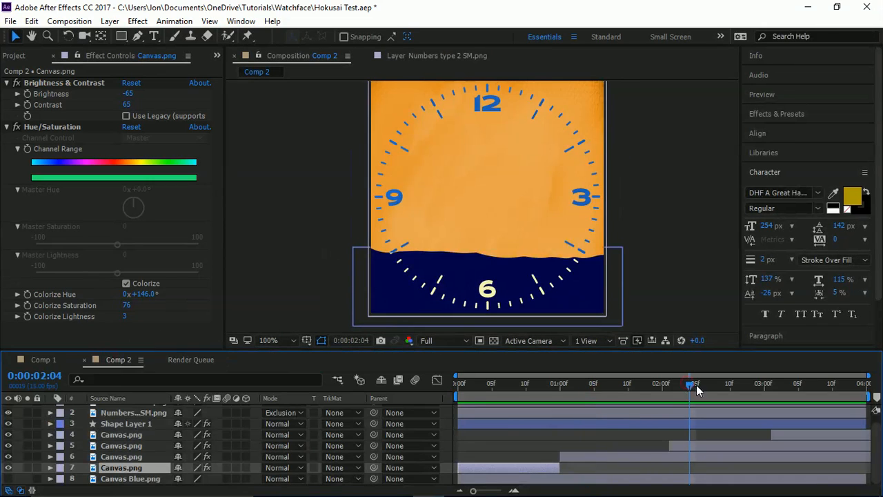
left_click_drag(623, 387, 695, 428)
scroll(513, 437, "up", 1)
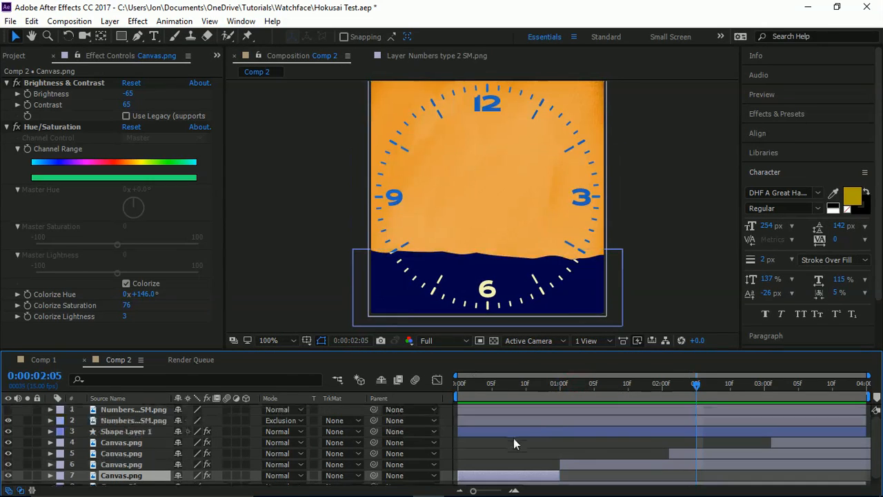
left_click(523, 433)
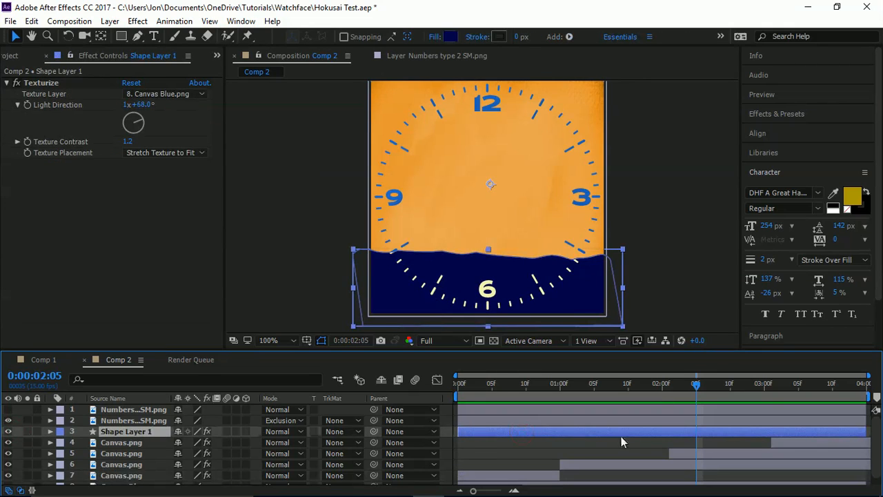
left_click_drag(623, 436, 510, 428)
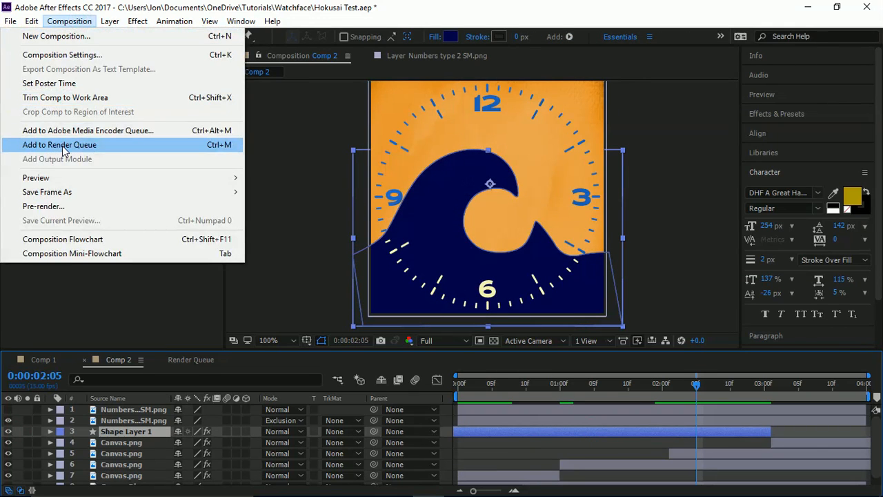
Queue Comp 2's orange frame at 0:00:02:05 as a single still file and set its output format to PNG Sequence
mouse_move(69, 192)
left_click(276, 192)
left_click(111, 477)
left_click(129, 72)
left_click(159, 187)
left_click(289, 435)
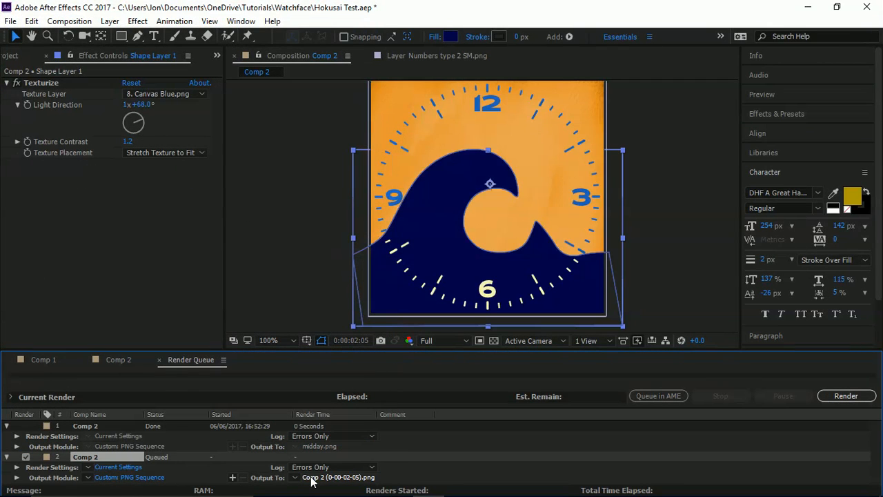
Name the output file evening.png and render the orange frame
left_click(310, 478)
type("evening")
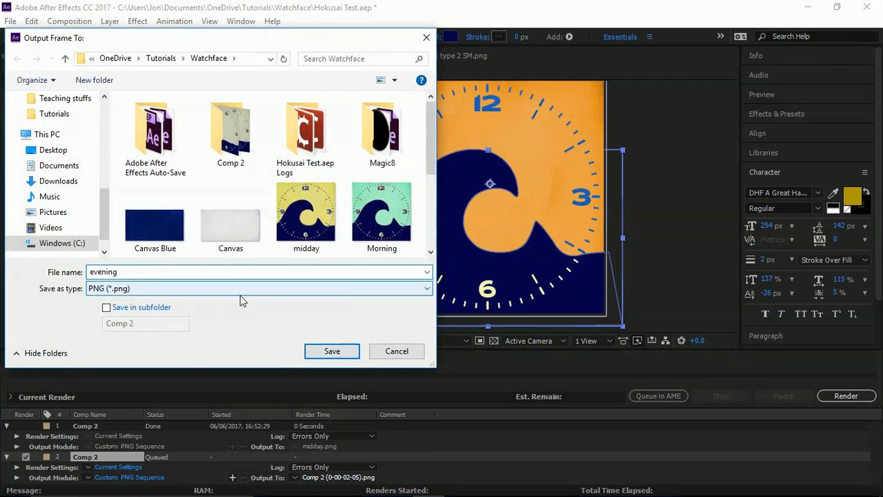
left_click(332, 351)
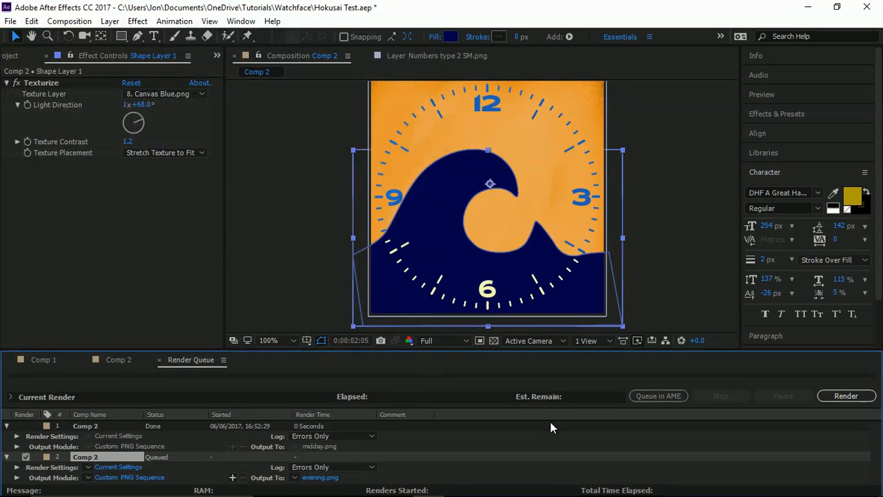
left_click(840, 398)
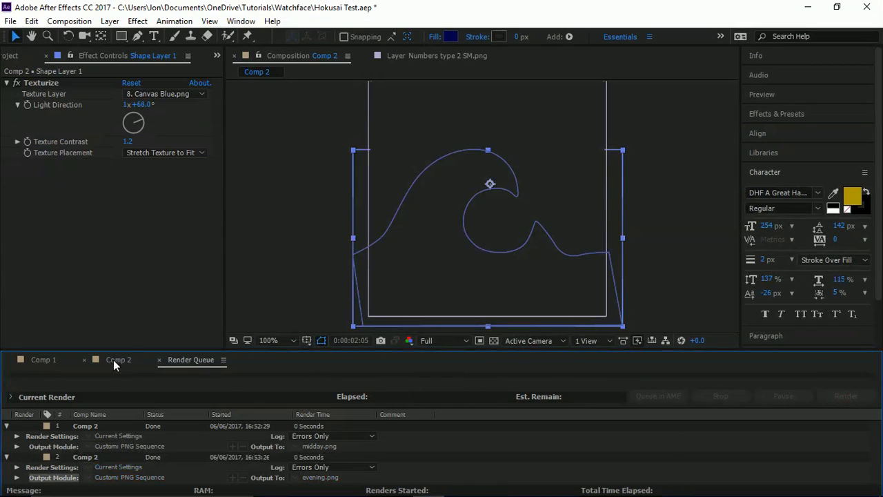
Queue Comp 2's purple frame at 0:00:03:02 as a single still file and remove the finished renders from the render queue
left_click(119, 360)
left_click(69, 21)
left_click(83, 144)
scroll(138, 440, "up", 1)
left_click(115, 427)
key("Delete")
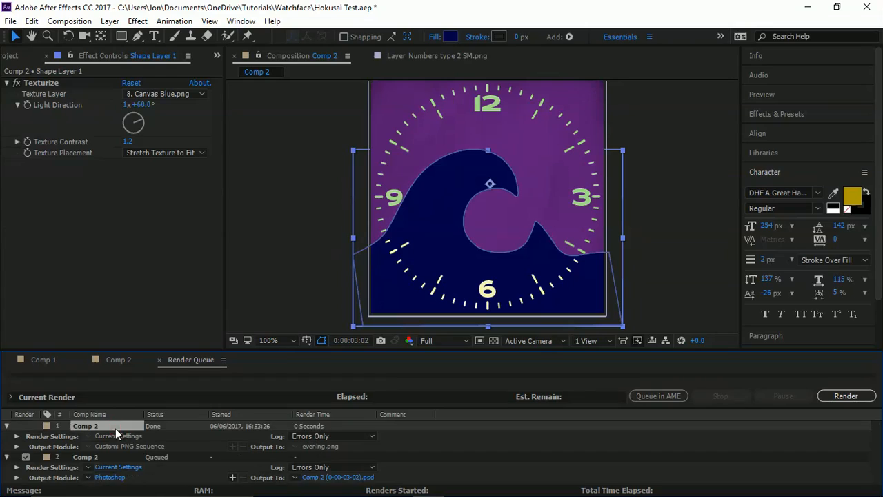
key("Delete")
Change the output format of the queued purple frame from Photoshop to PNG Sequence
left_click(113, 447)
left_click(185, 75)
left_click(148, 188)
left_click(290, 434)
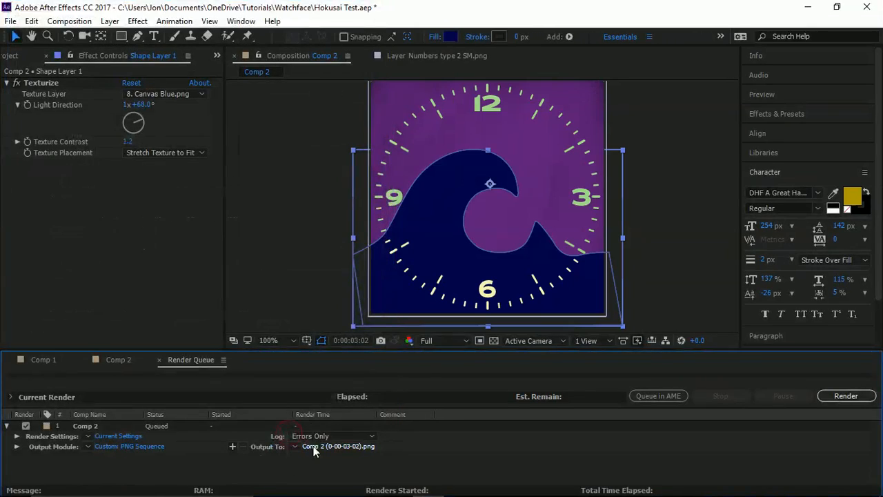
Name the output file night.png and render the purple frame
left_click(338, 446)
type("night")
key("Return")
key("Return")
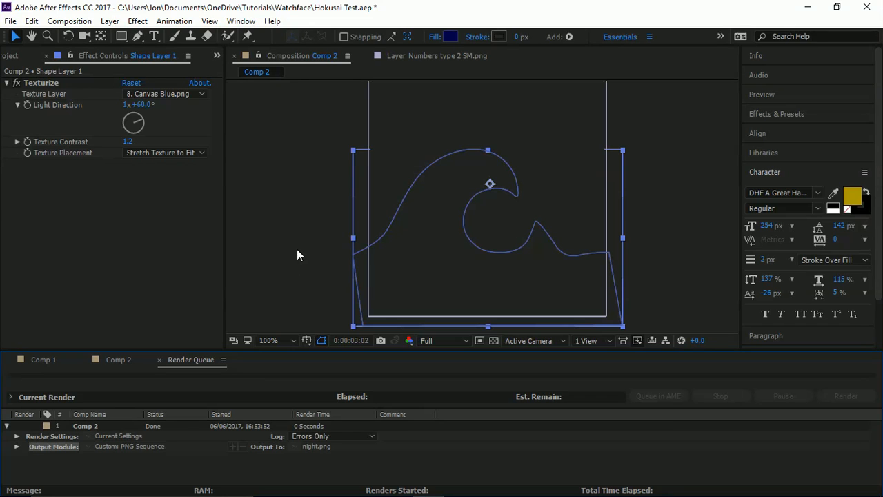
Switch to Gear Watch Designer and delete the Animation 2 layer from the Big Wave Variation watch face
key("alt+Tab")
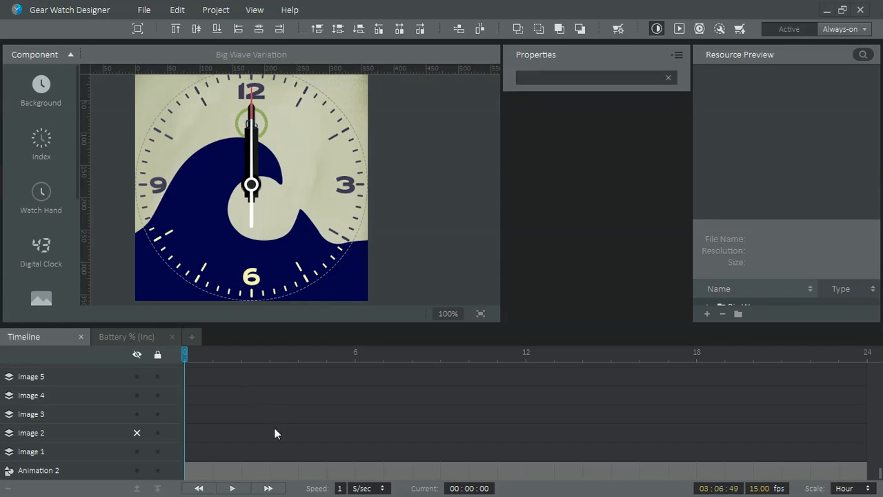
left_click(59, 470)
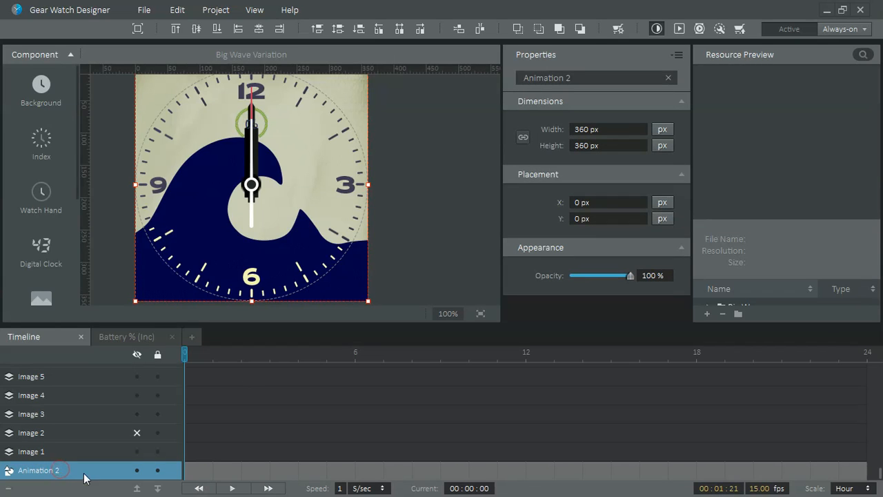
key("Delete")
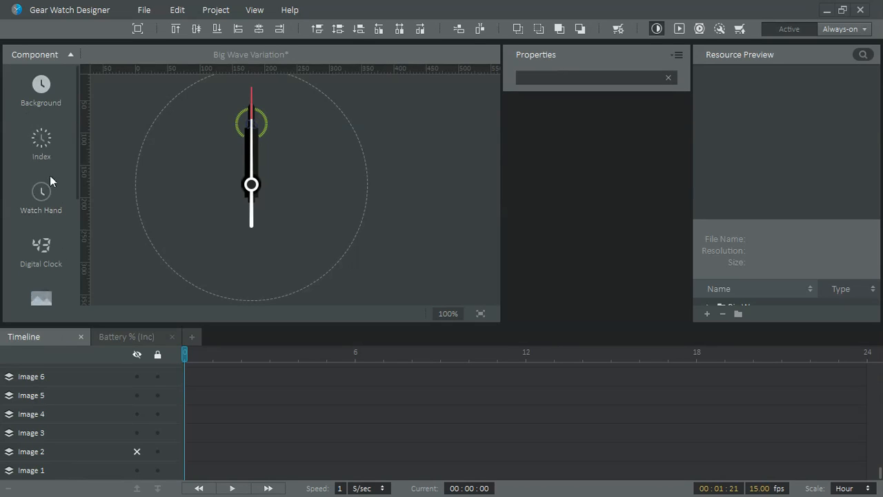
Import the Morning image from the recent files as a background of the watch face
left_click(45, 101)
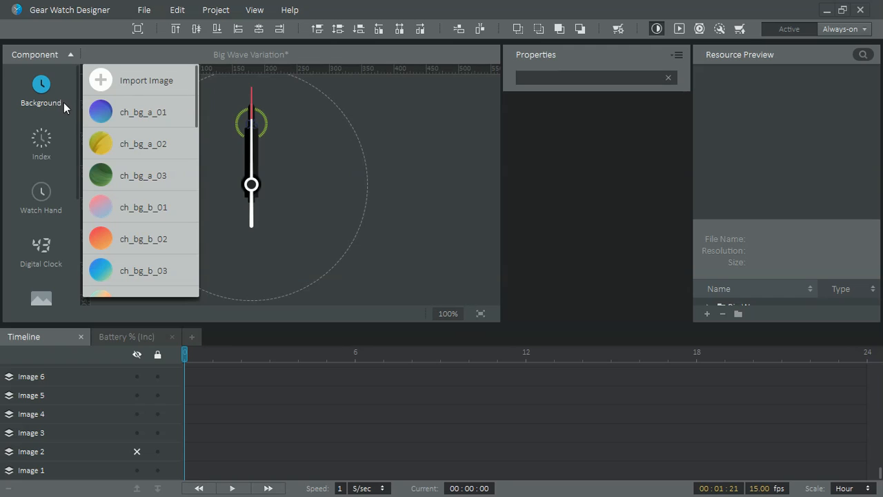
left_click(129, 73)
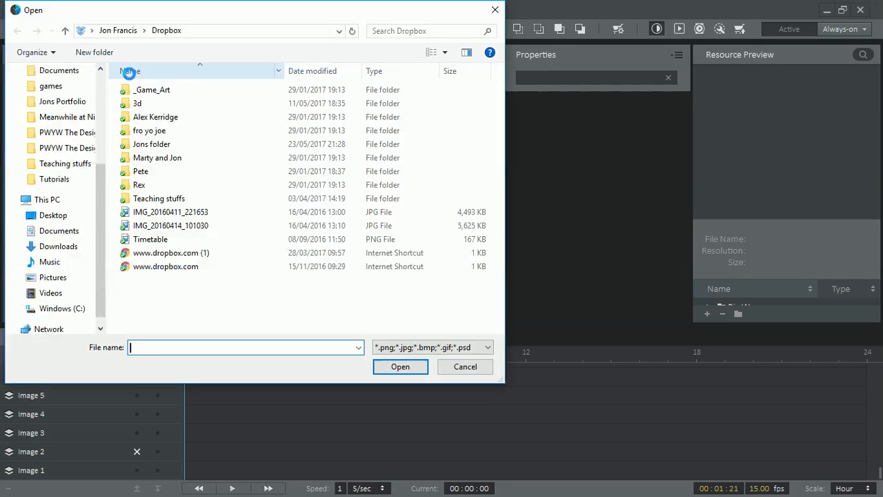
scroll(67, 103, "up", 2)
scroll(67, 103, "up", 3)
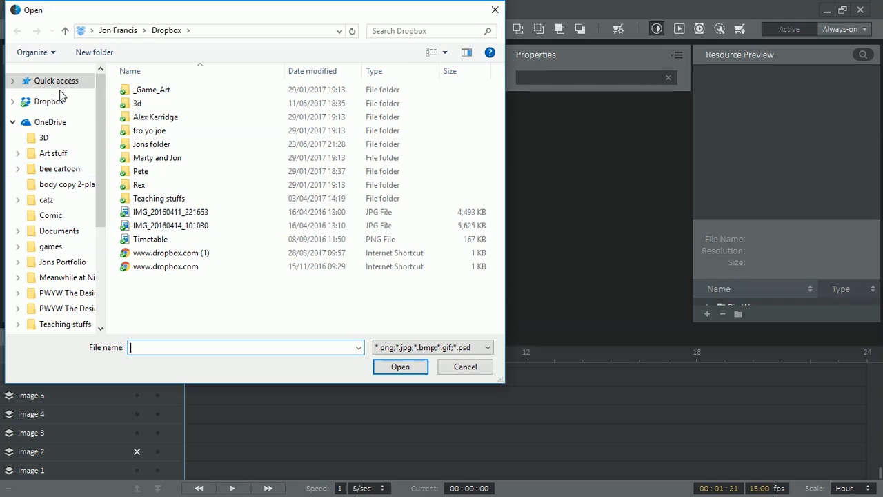
left_click(59, 84)
scroll(283, 214, "down", 3)
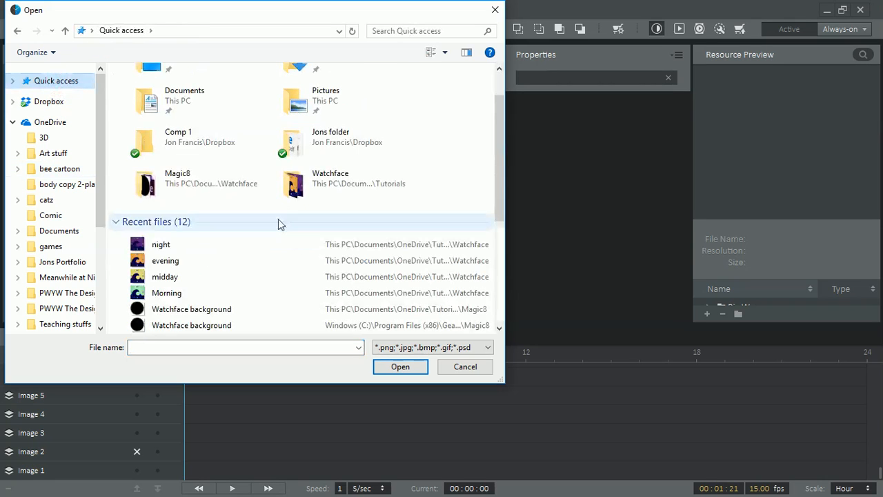
left_click(174, 247)
double_click(175, 247)
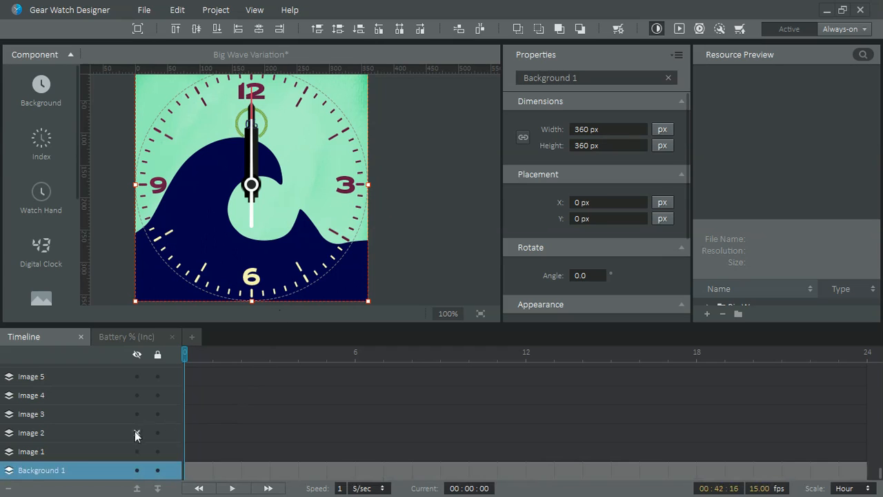
Import the midday image from the Watchface folder as a second background
left_click(41, 86)
left_click(125, 86)
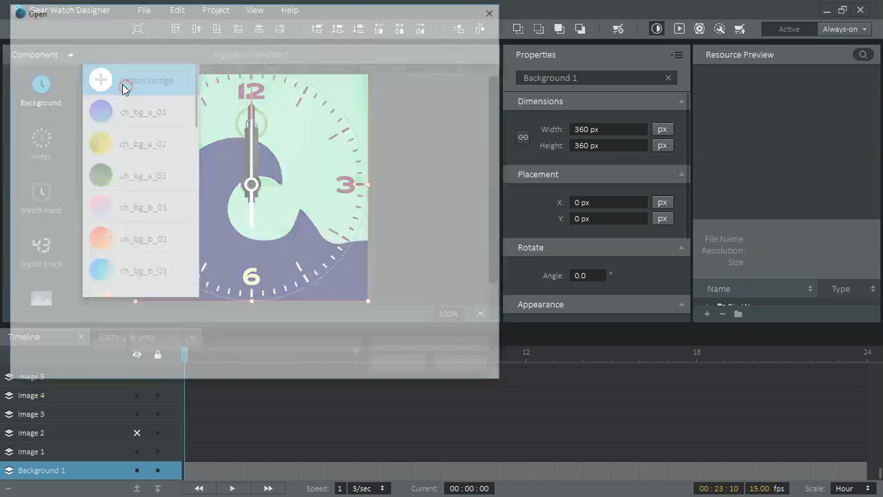
scroll(235, 200, "down", 1)
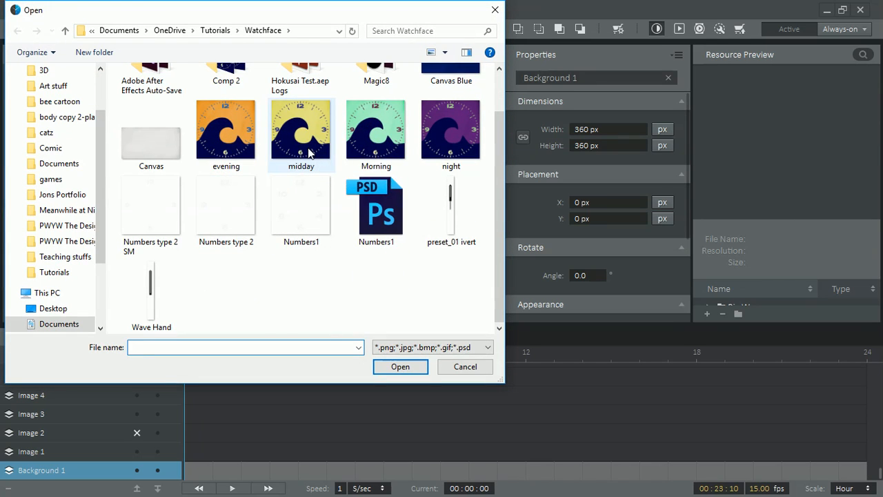
double_click(307, 142)
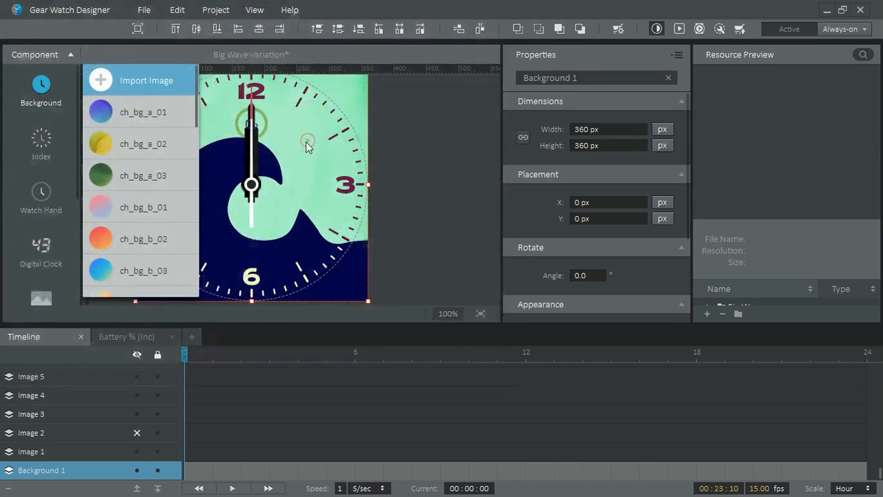
scroll(97, 428, "down", 1)
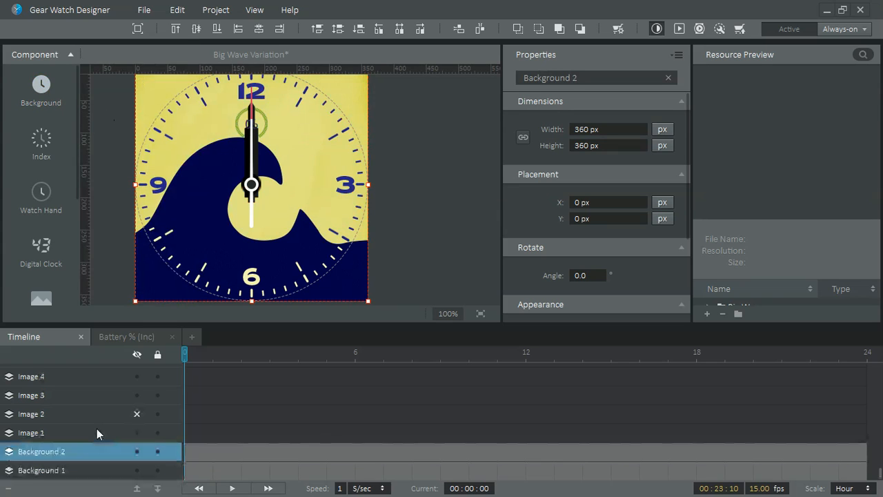
Import the evening image from the Watchface folder as a third background
left_click(46, 104)
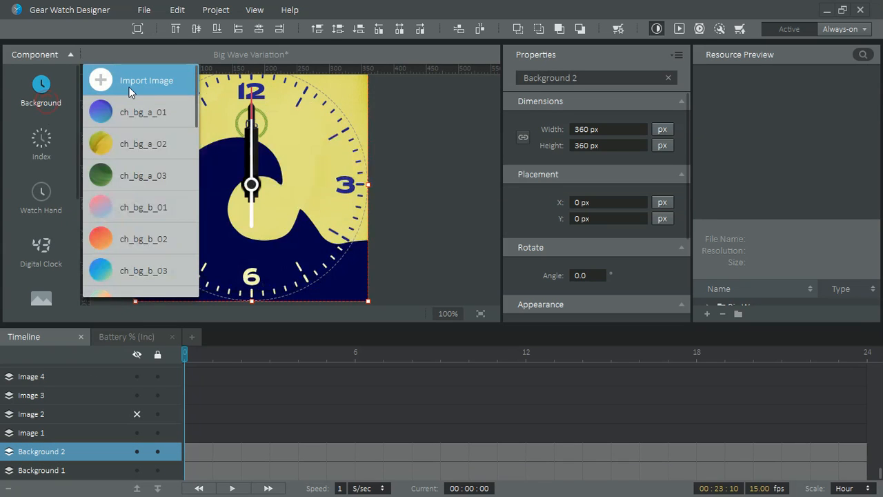
left_click(129, 87)
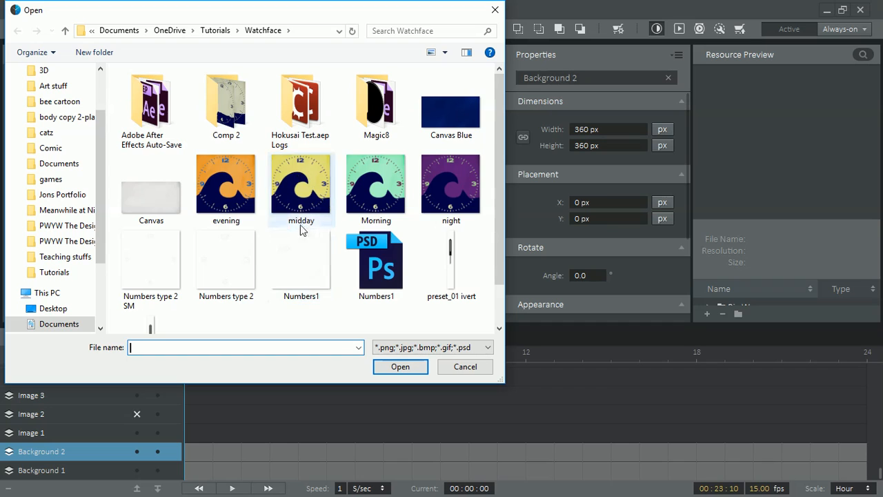
left_click(235, 195)
double_click(236, 194)
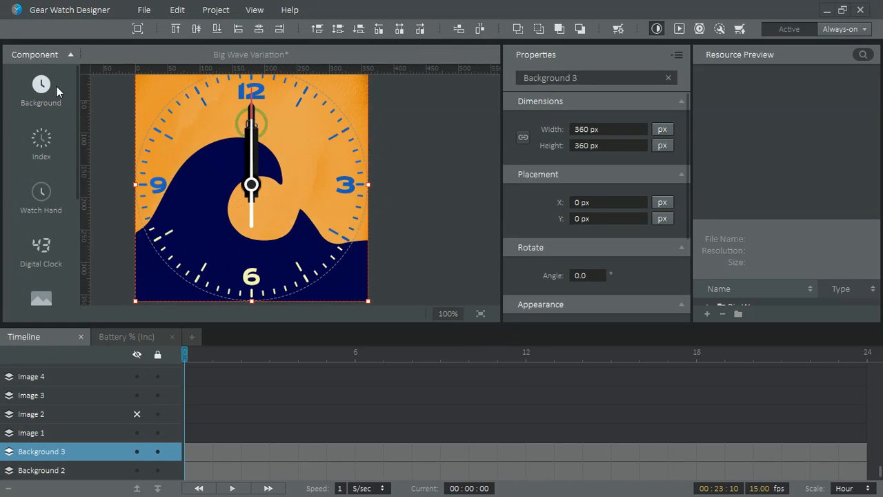
Import the night image from the Watchface folder as a fourth background
left_click(64, 105)
left_click(131, 82)
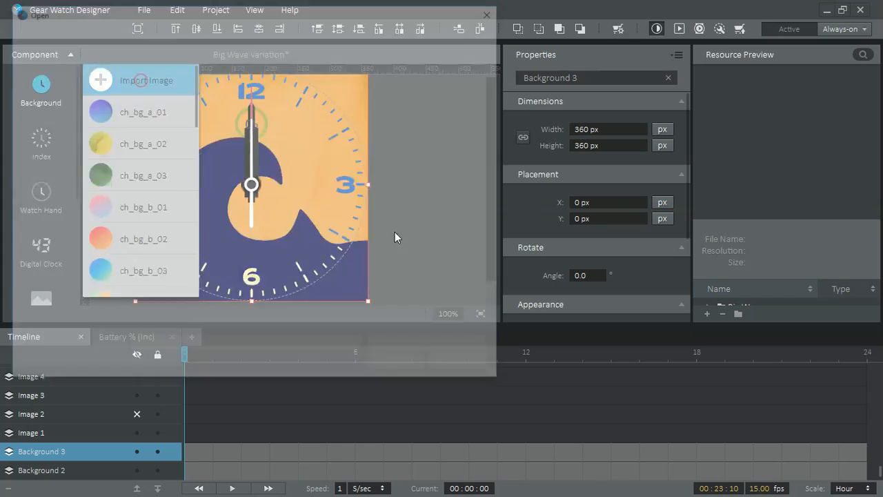
double_click(432, 190)
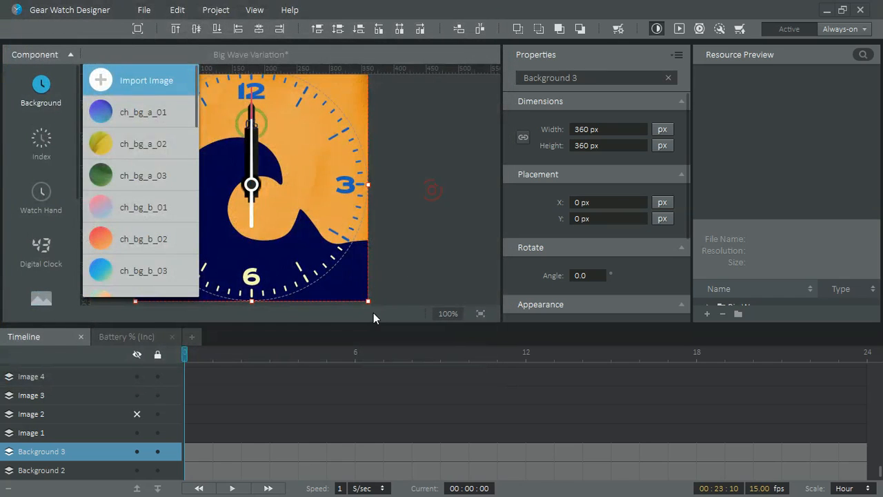
scroll(307, 369, "down", 1)
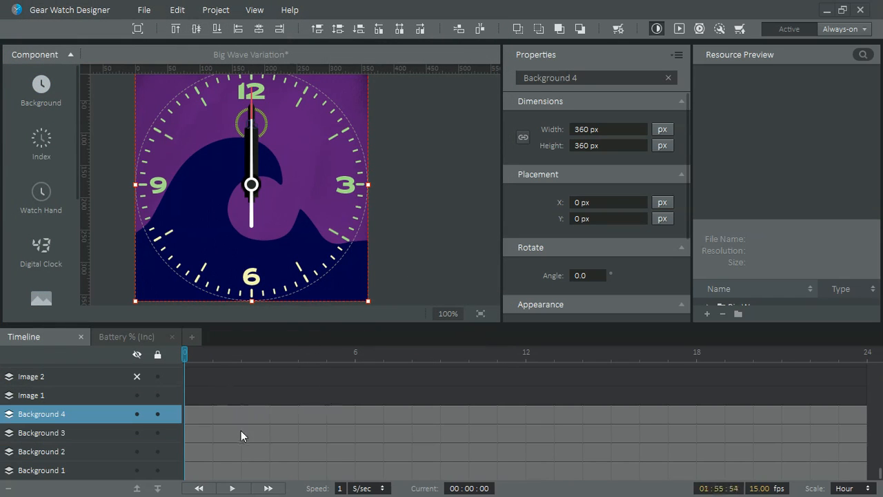
Select the hour segment starting at 07:00 on Background 1 and hide the layers Background 2, Background 3 and Background 4
left_click(226, 458)
left_click(210, 473)
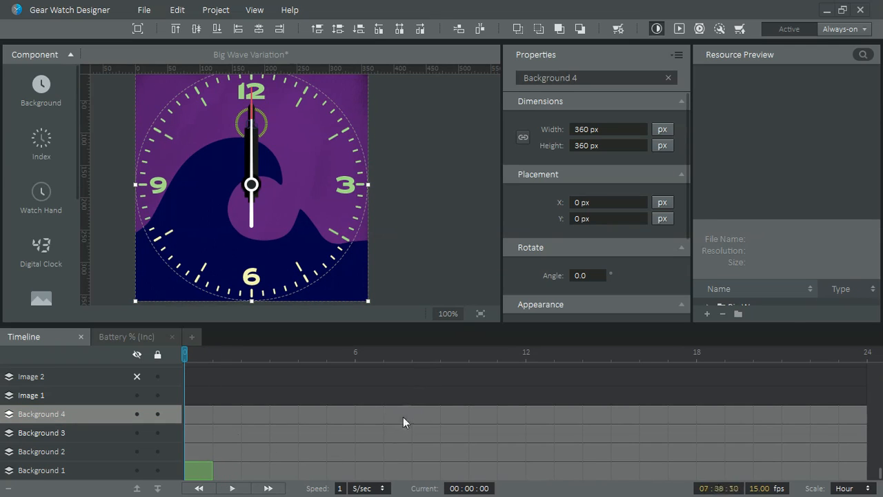
left_click(392, 475)
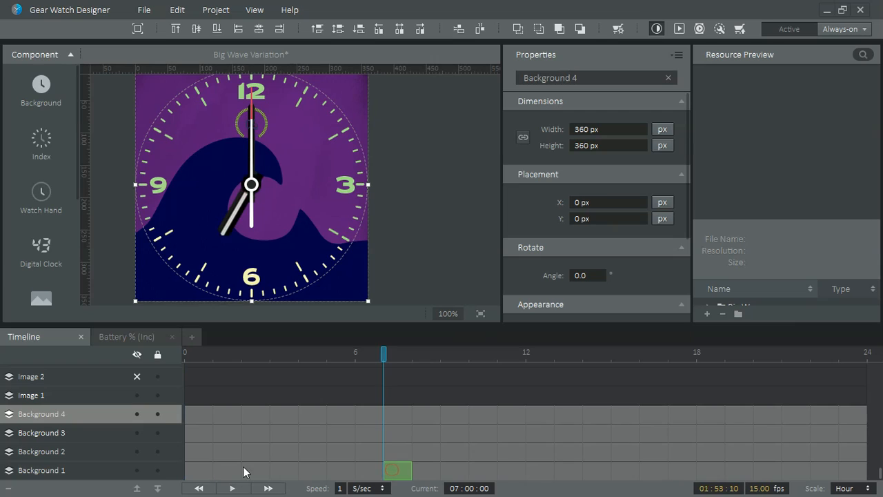
left_click(135, 446)
left_click(136, 432)
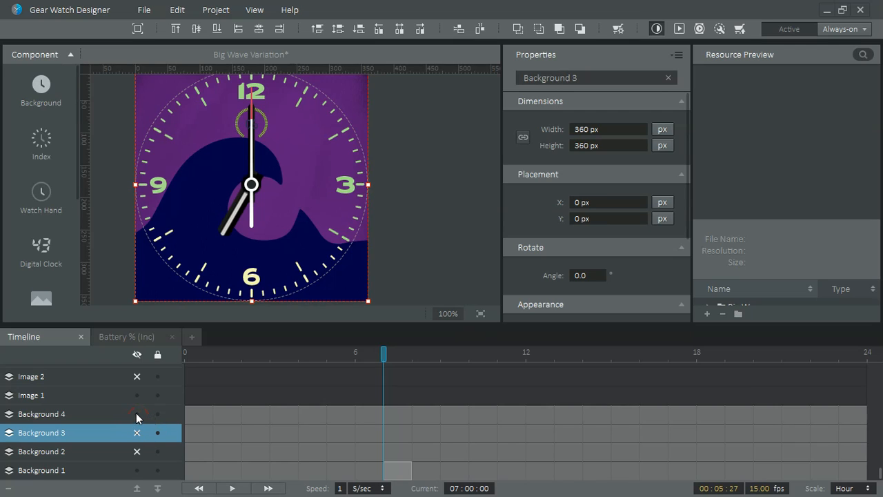
left_click(136, 413)
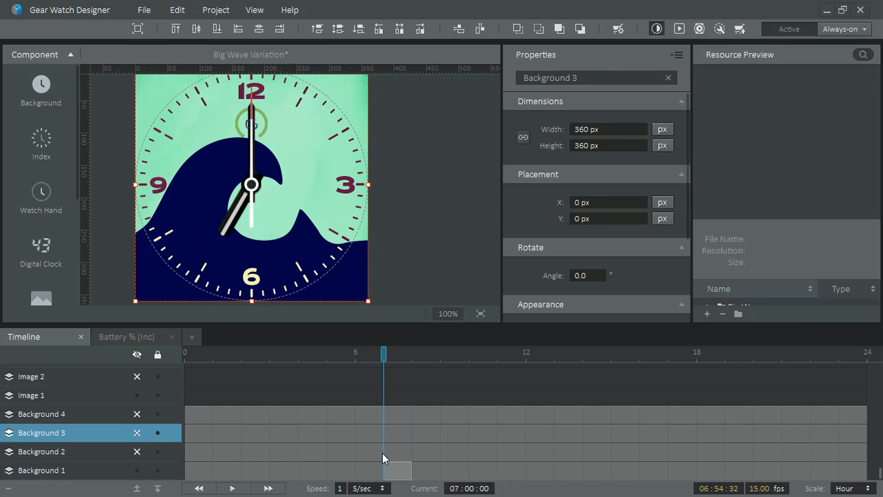
Hide the Background 2, Background 3 and Background 4 timeline segments from 00:00 to 08:00
left_click_drag(396, 451, 202, 419)
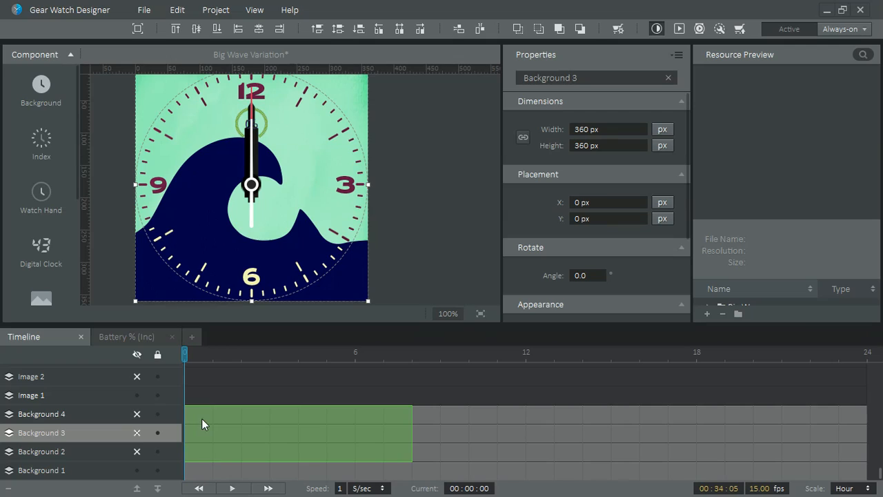
right_click(315, 447)
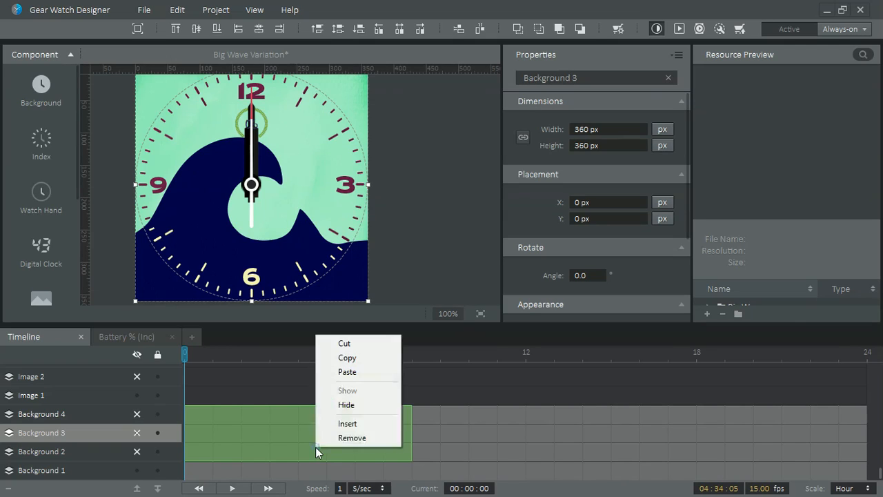
left_click(346, 406)
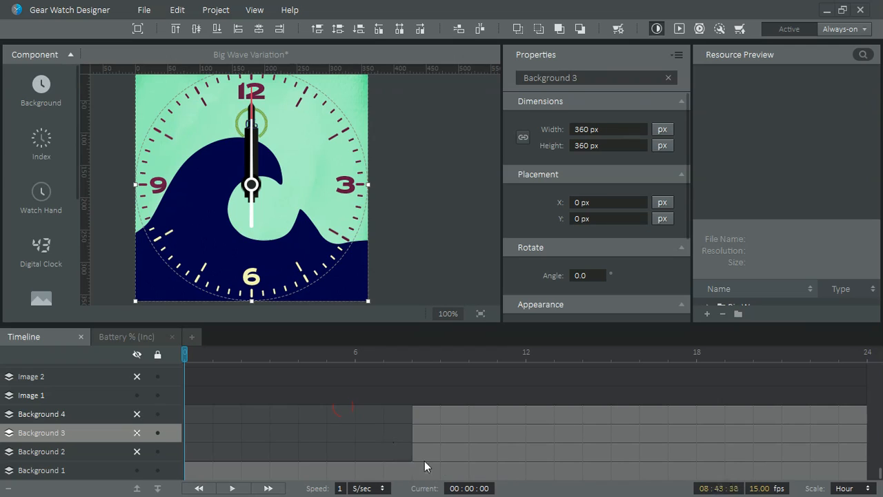
Turn on the Background 2 layer and hide the Background 3 and Background 4 segments from 08:00 to 14:00
left_click_drag(424, 353, 436, 354)
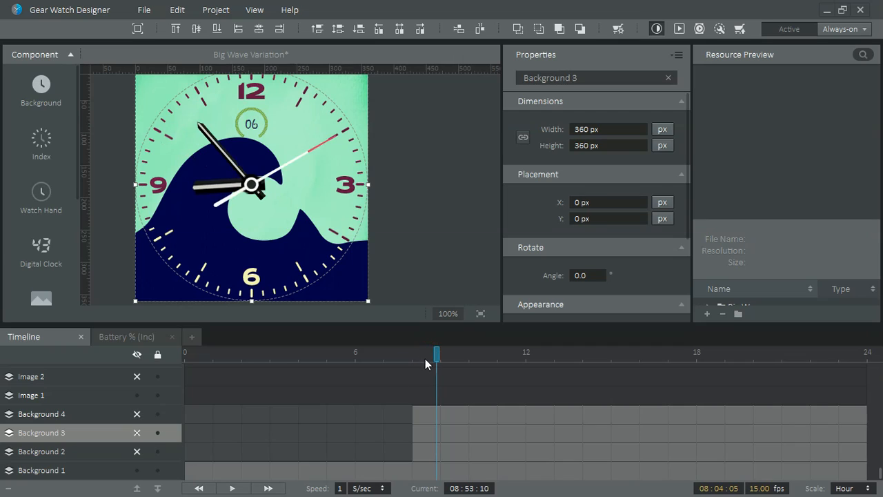
left_click(137, 451)
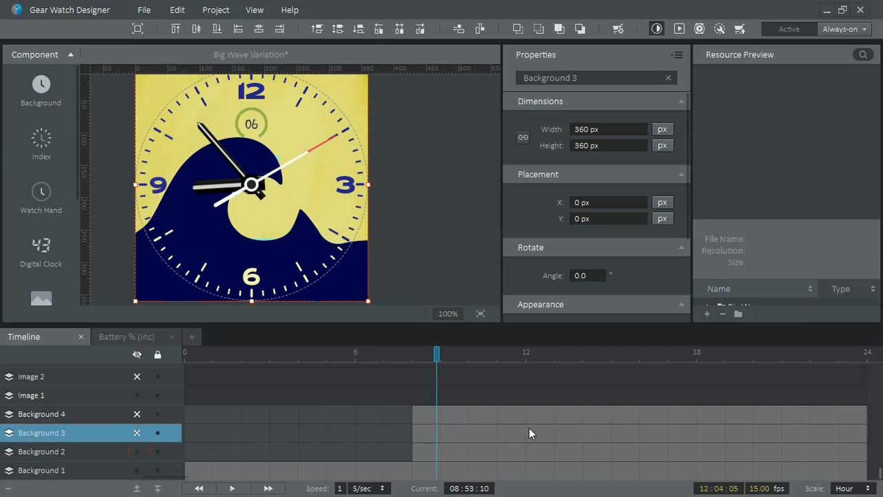
left_click(563, 453)
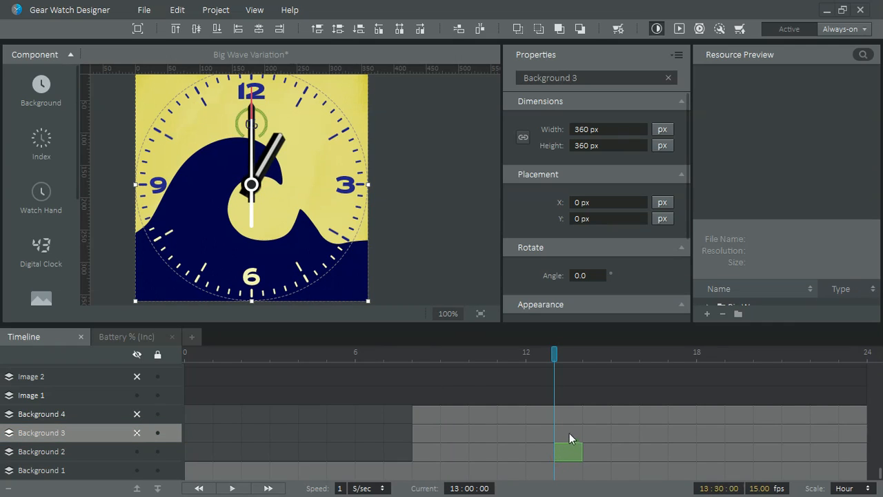
left_click(569, 432)
left_click(438, 407, "shift")
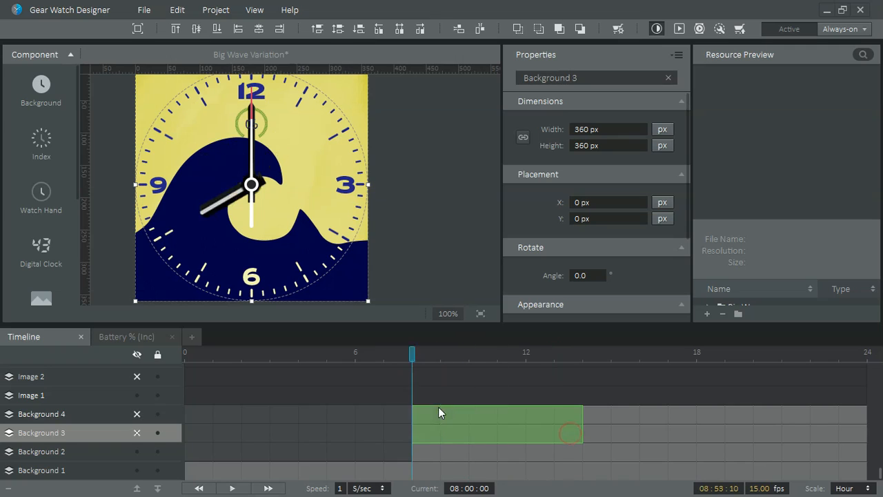
right_click(440, 421)
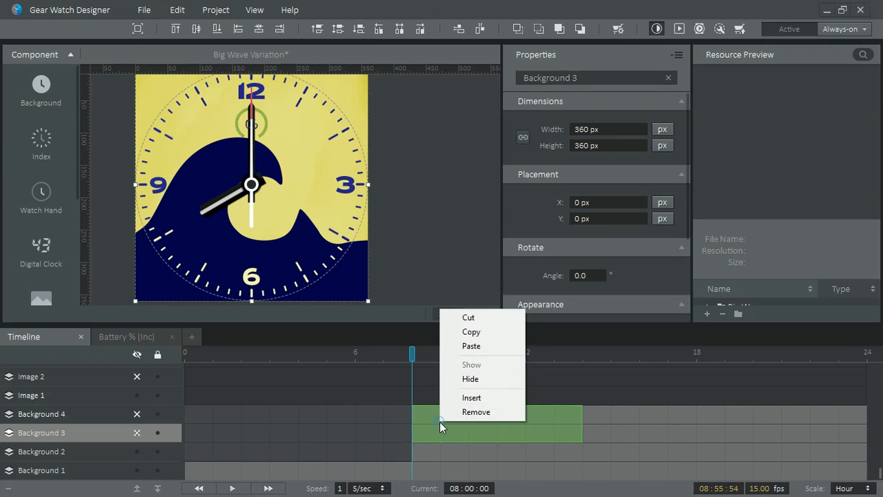
left_click(469, 378)
Turn on the Background 3 layer and hide the Background 4 segments from 14:00 to 20:00
left_click_drag(580, 358, 603, 356)
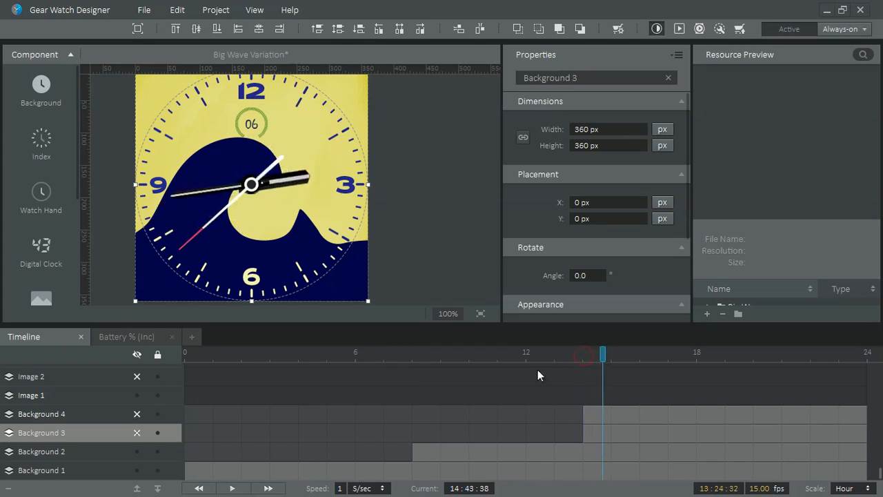
left_click(137, 432)
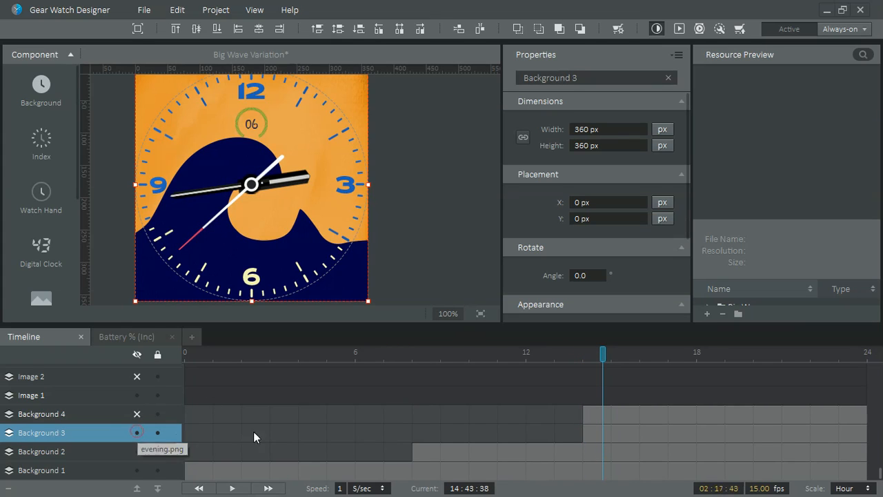
left_click(591, 356)
left_click_drag(596, 355, 602, 385)
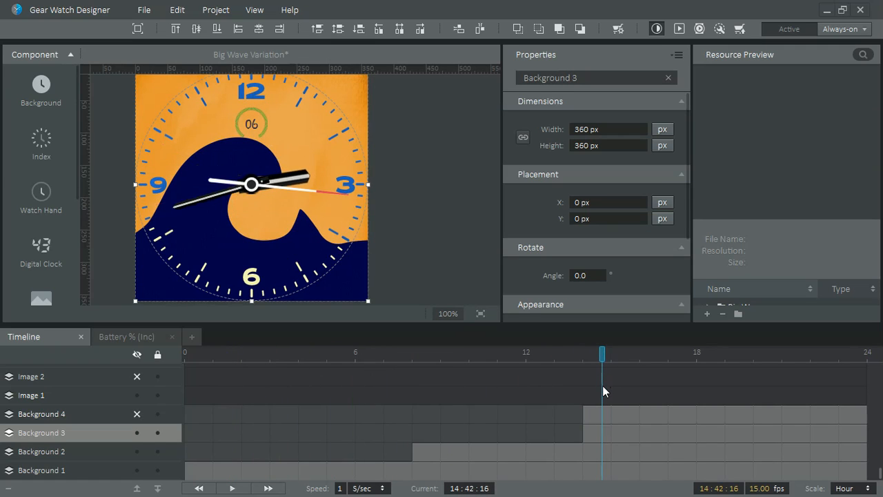
left_click(595, 434)
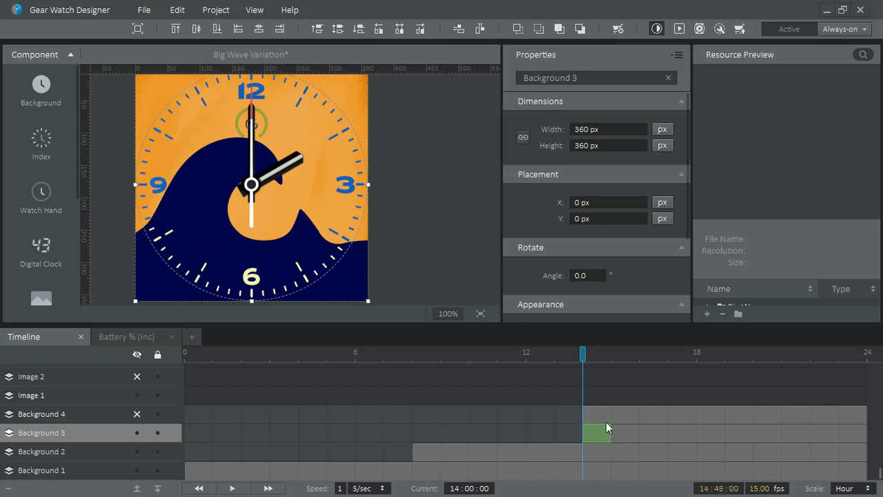
left_click_drag(600, 413, 737, 421)
right_click(738, 418)
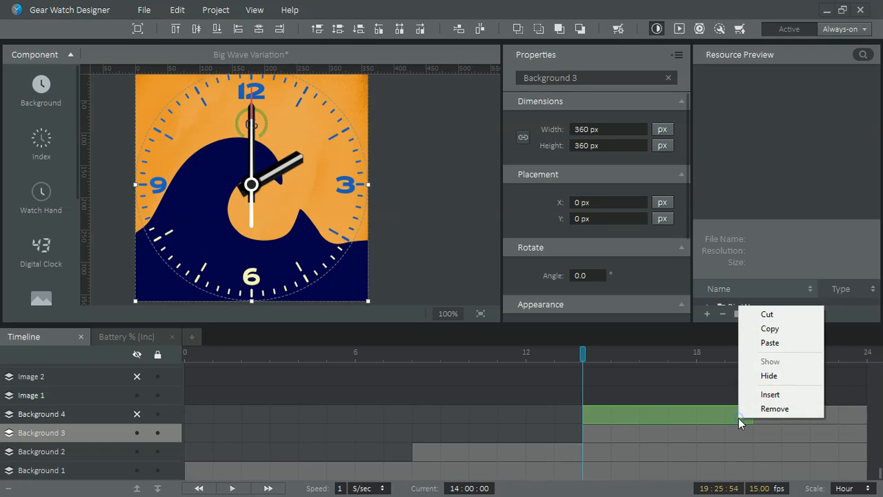
left_click(754, 375)
Turn on the Background 4 layer and show its timeline segments from 00:00 to 04:00
left_click_drag(602, 351, 678, 363)
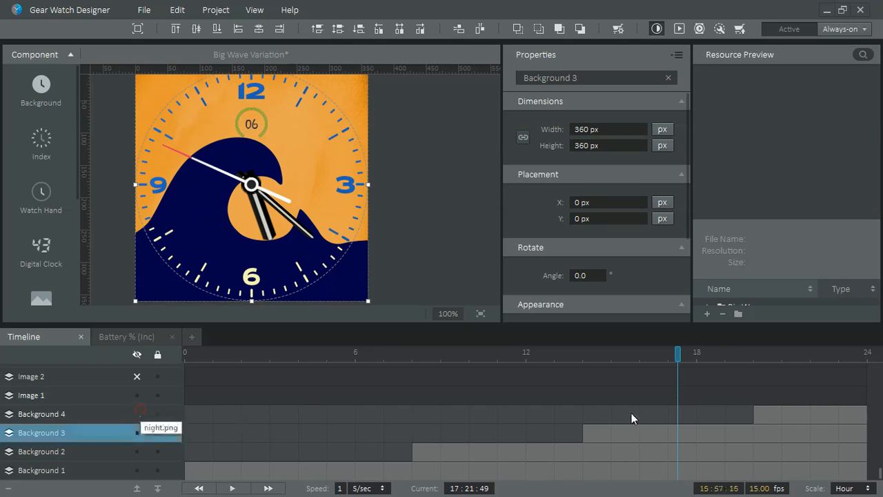
left_click(765, 356)
left_click_drag(765, 357, 231, 386)
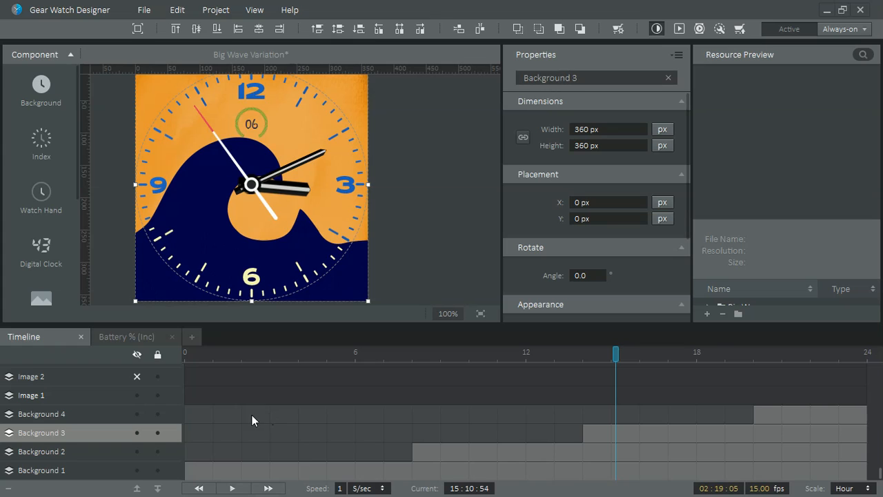
left_click(280, 414)
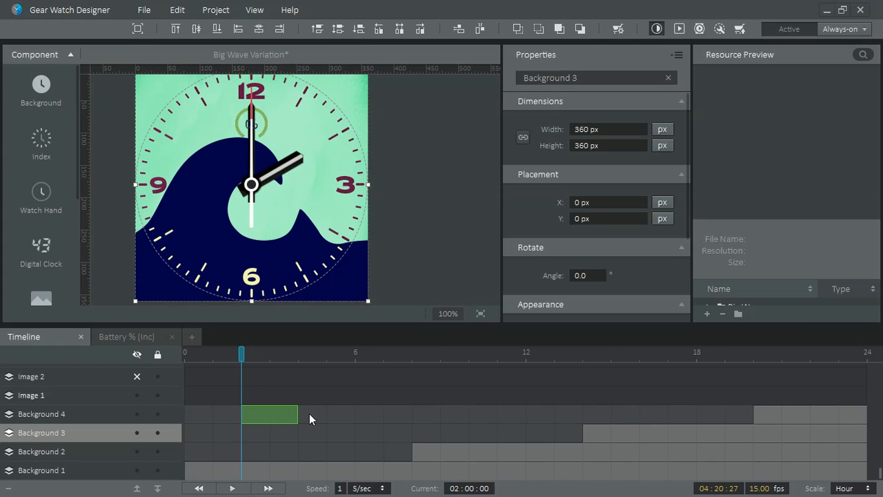
left_click_drag(253, 414, 203, 413)
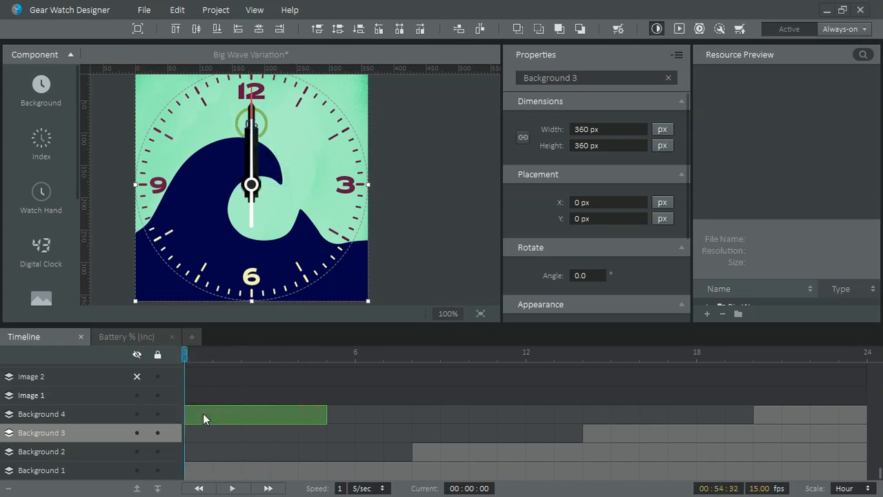
left_click(293, 415)
left_click_drag(287, 417, 191, 416)
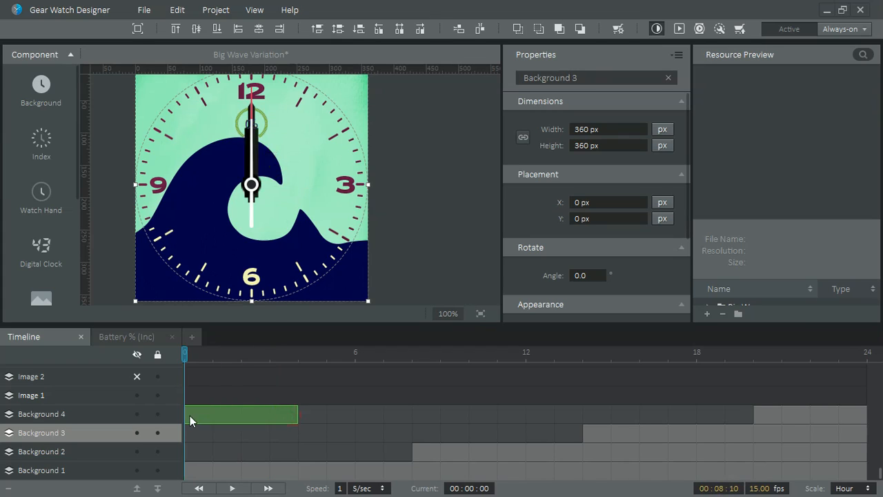
right_click(190, 416)
left_click(223, 358)
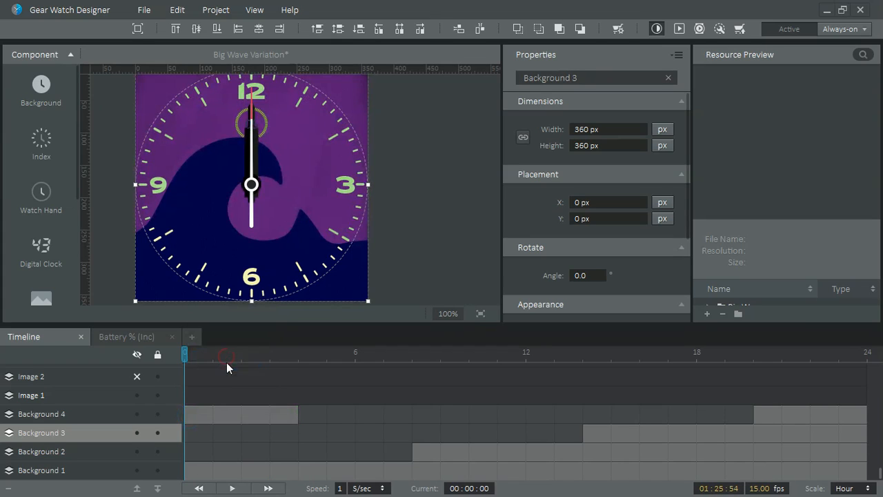
Run the watch face preview, scrub the time from early morning to 23:59:59 to check the background changes, and close it
left_click(678, 30)
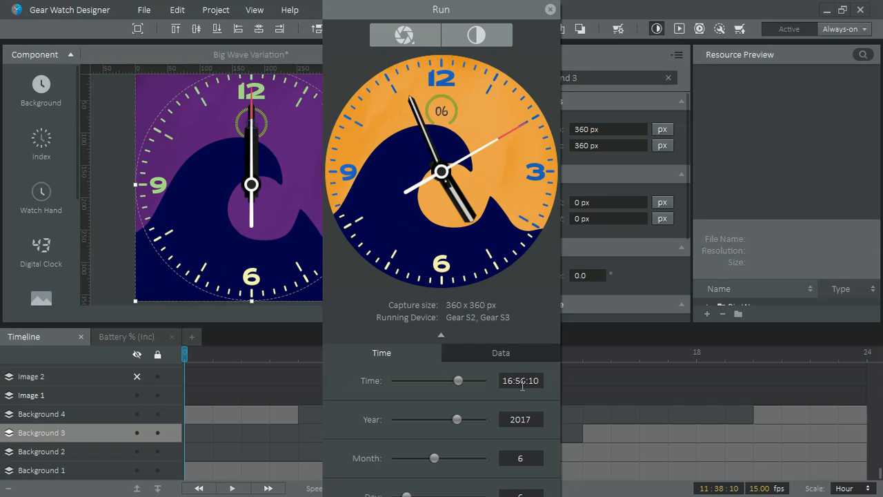
left_click_drag(464, 379, 409, 380)
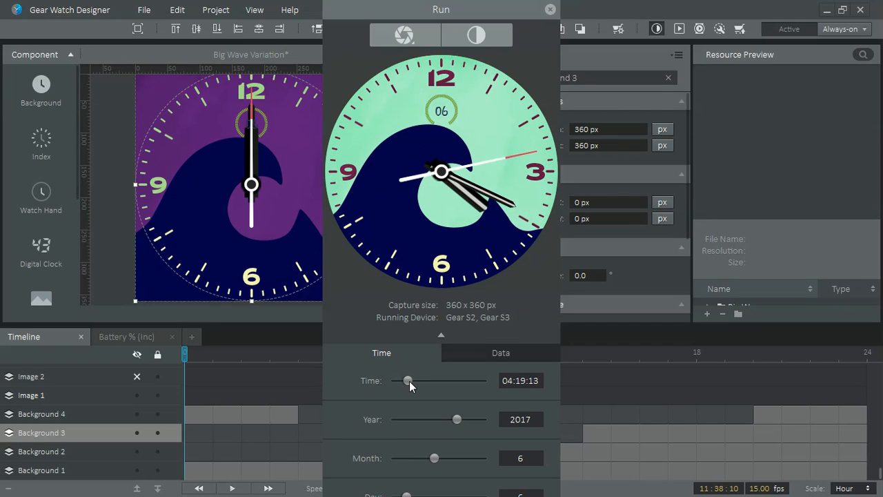
left_click_drag(409, 381, 479, 384)
left_click_drag(490, 385, 499, 387)
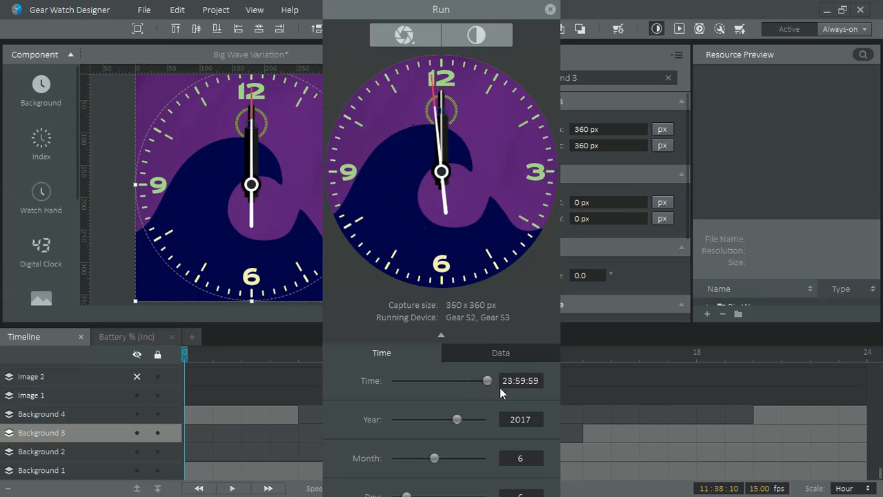
left_click(550, 9)
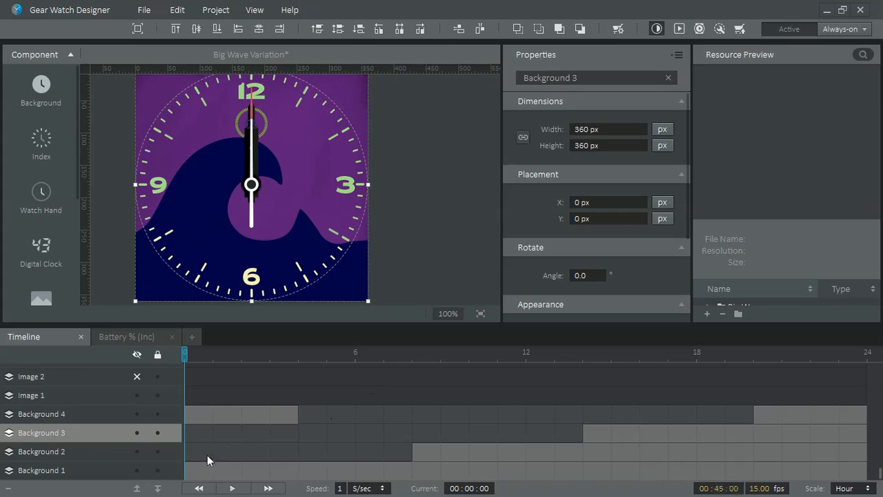
Extend the night background by showing the Background 4 segments from 04:00 to 06:00
left_click_drag(185, 354, 351, 361)
left_click(312, 416)
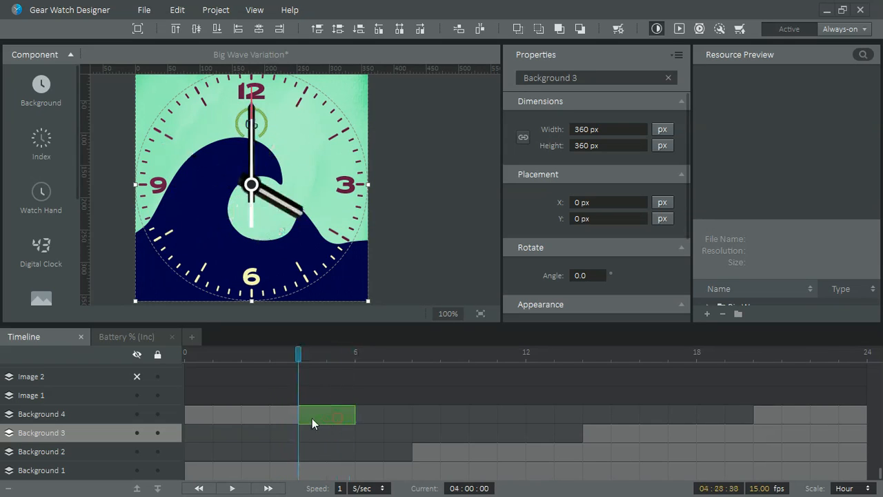
right_click(309, 414)
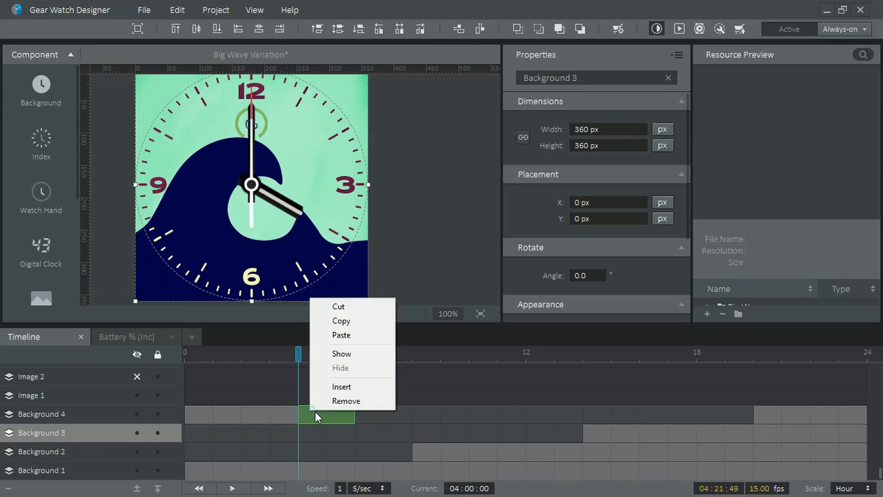
left_click(330, 353)
Hide the Background 2 segments from 08:00 to 11:00
left_click_drag(299, 358, 455, 378)
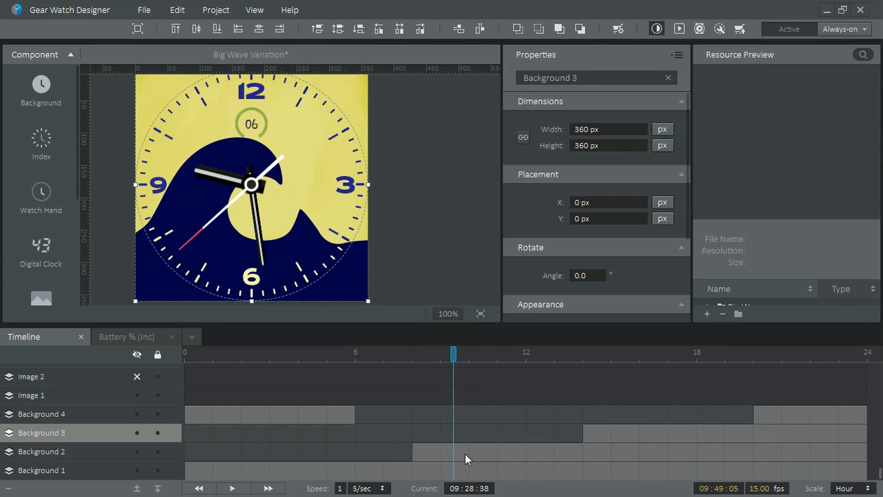
left_click(480, 451)
left_click_drag(447, 450, 433, 451)
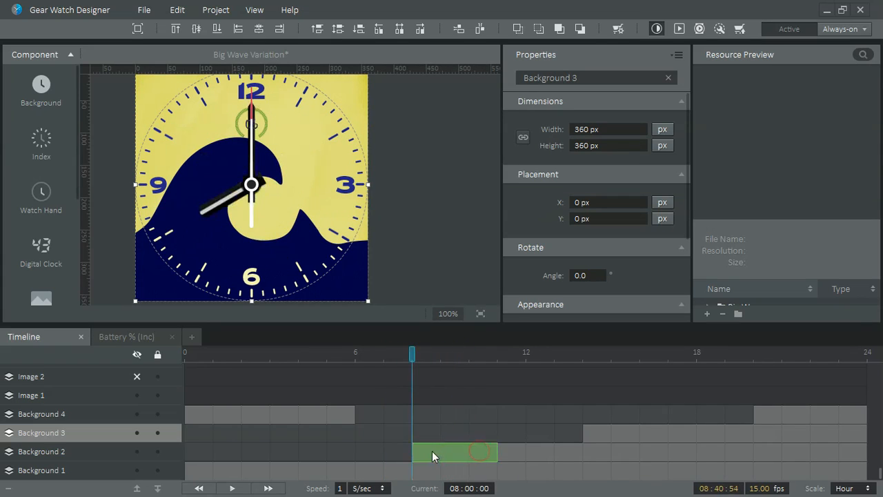
right_click(444, 449)
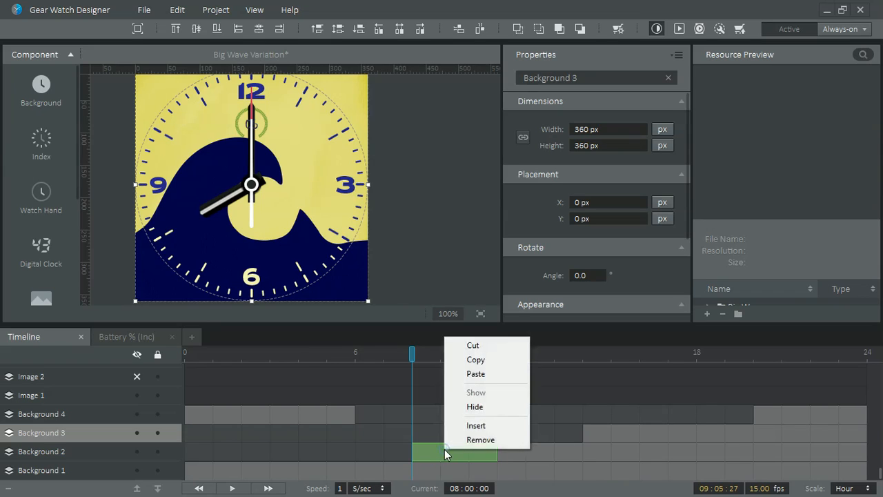
left_click(463, 411)
Show the Background 2 segment from 10:00 to 11:00 so the midday background starts at 10:00
left_click_drag(396, 353, 475, 369)
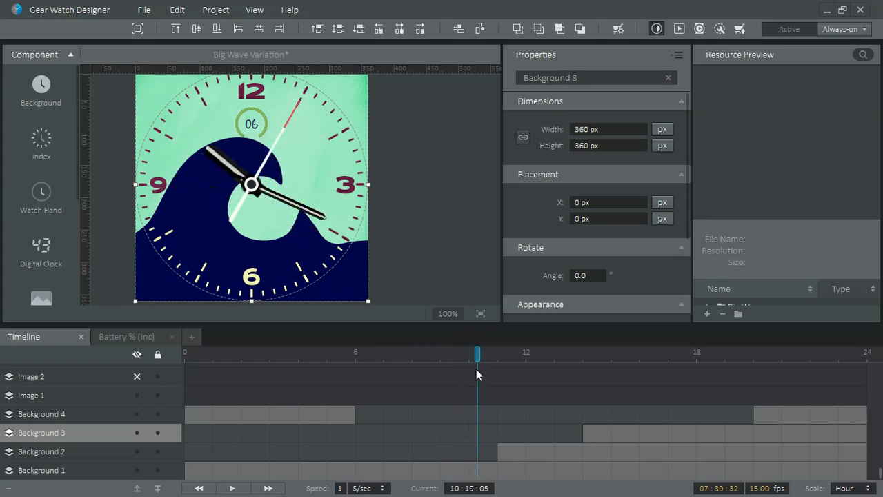
right_click(483, 451)
left_click(505, 394)
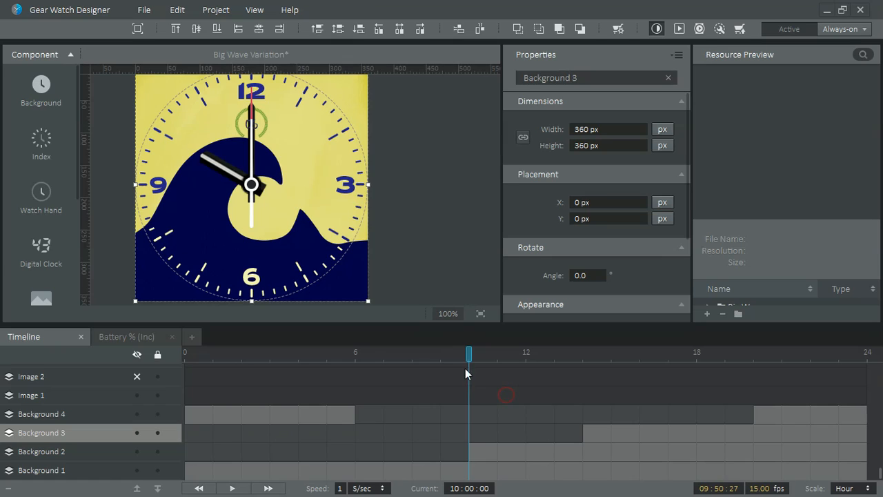
Hide the Background 3 segments from 14:00 to 16:00 so the evening background starts at 16:00
left_click_drag(444, 356, 596, 435)
right_click(599, 431)
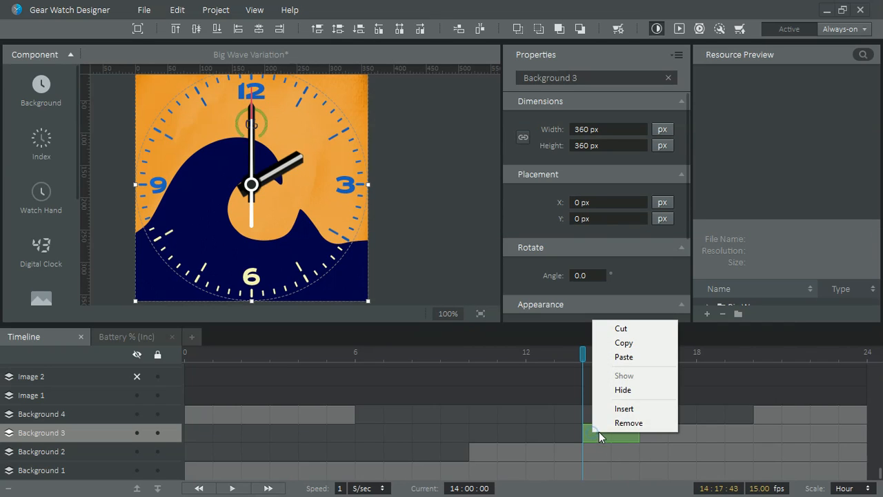
left_click(610, 391)
Hide the Background 4 segment from 20:00 to 21:00 so the night background starts at 21:00
left_click_drag(584, 354, 787, 364)
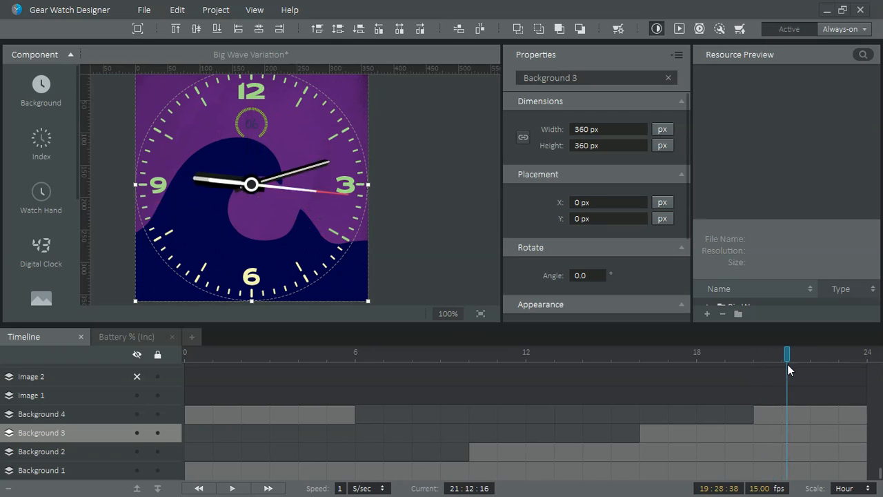
left_click(773, 413)
right_click(772, 415)
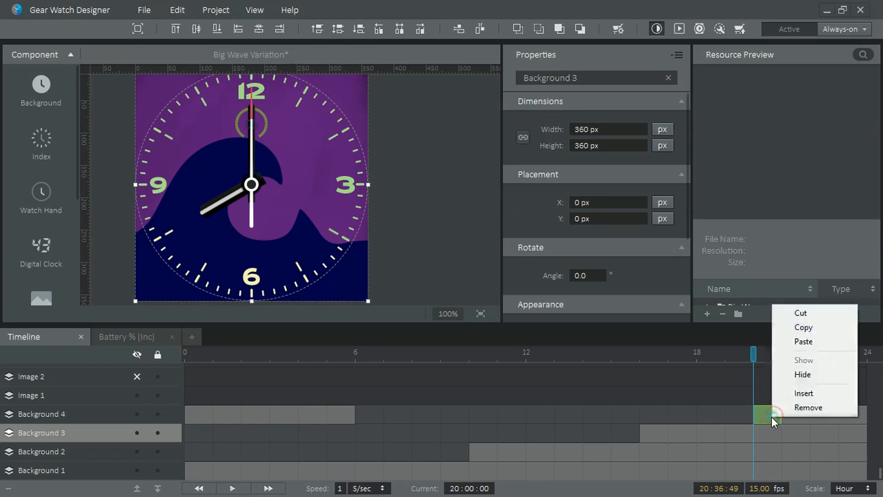
left_click(787, 374)
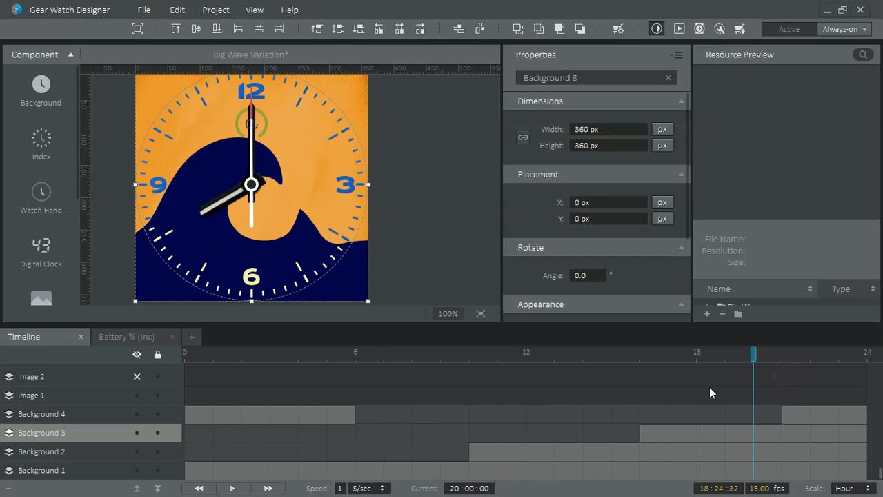
Run the watch face again and scrub its preview time through midnight to check the adjusted background schedule
left_click_drag(496, 359, 181, 360)
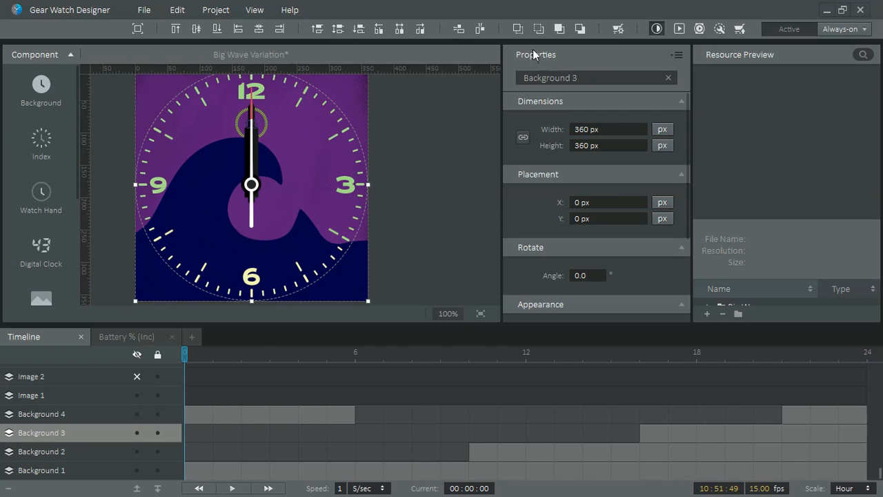
left_click(678, 29)
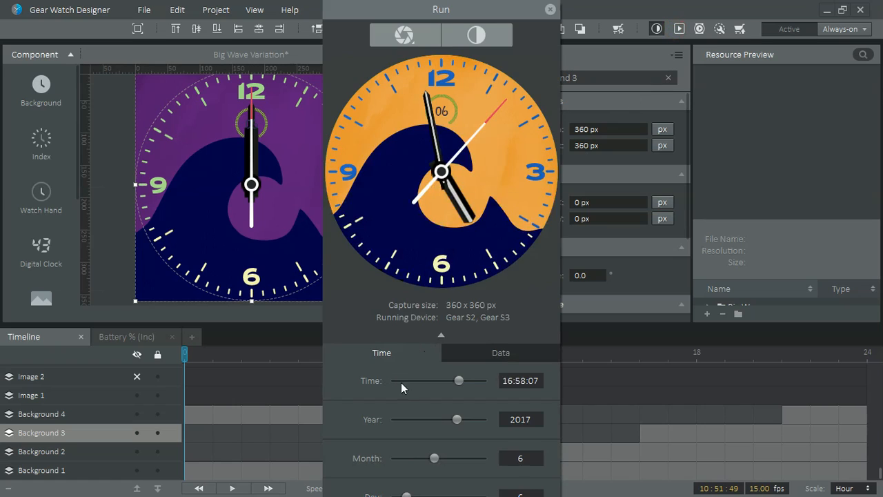
left_click_drag(460, 381, 495, 399)
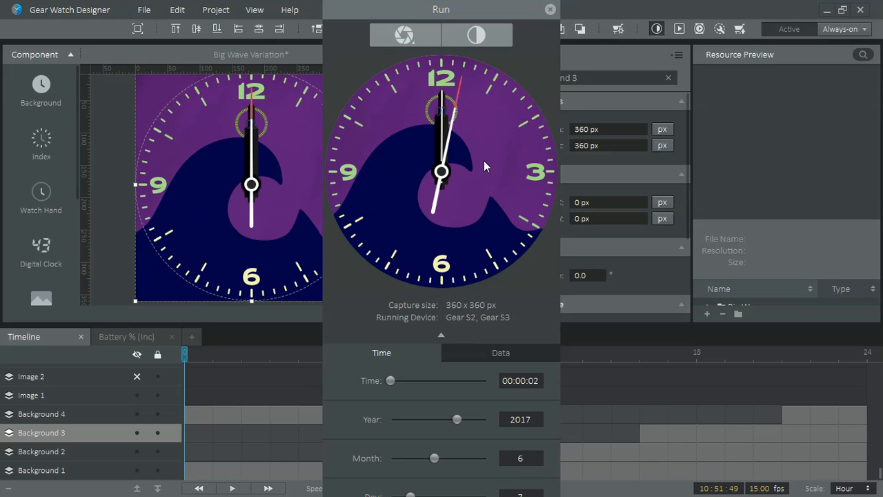
left_click_drag(394, 380, 399, 383)
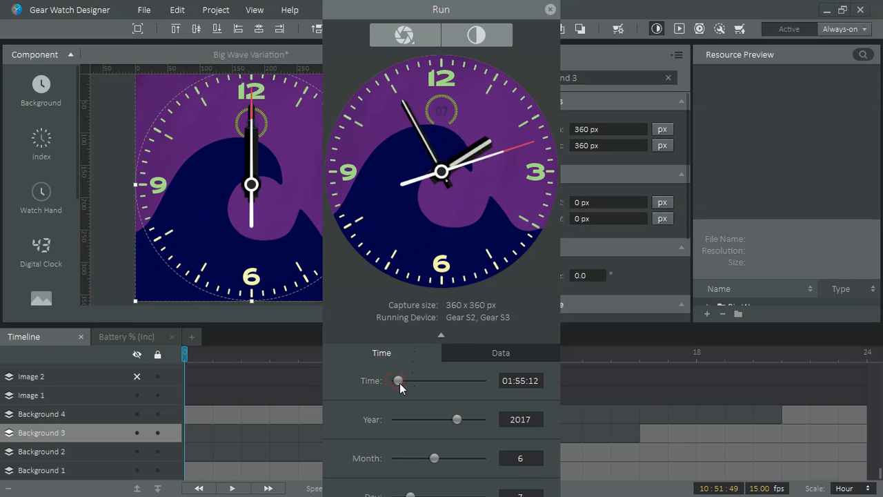